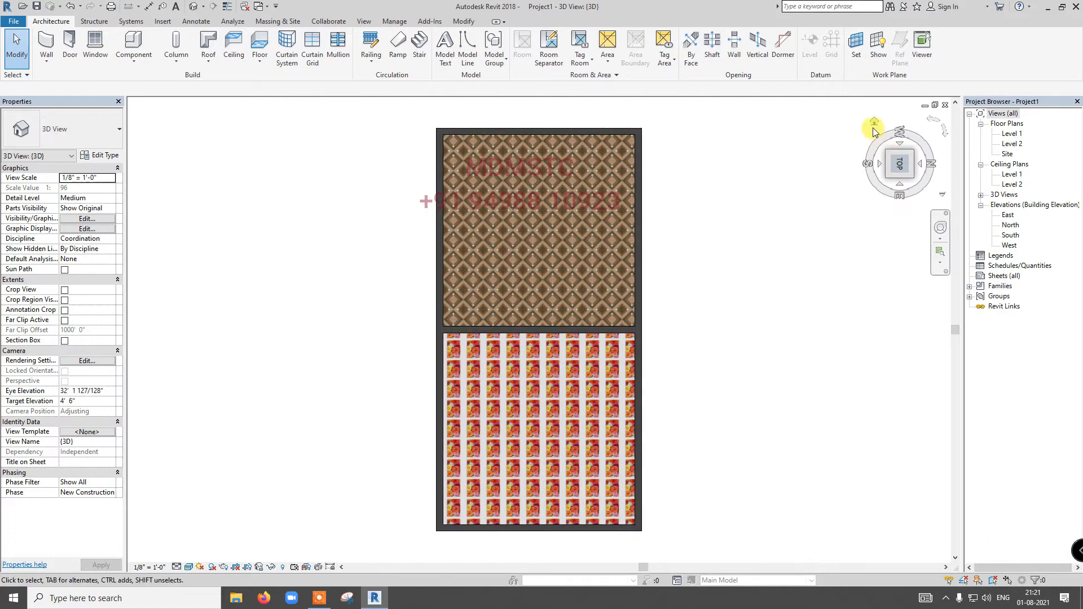
Examine the finished two-room model in 3D and from above, zooming in on the patterned tile and rose-image floors
left_click(881, 144)
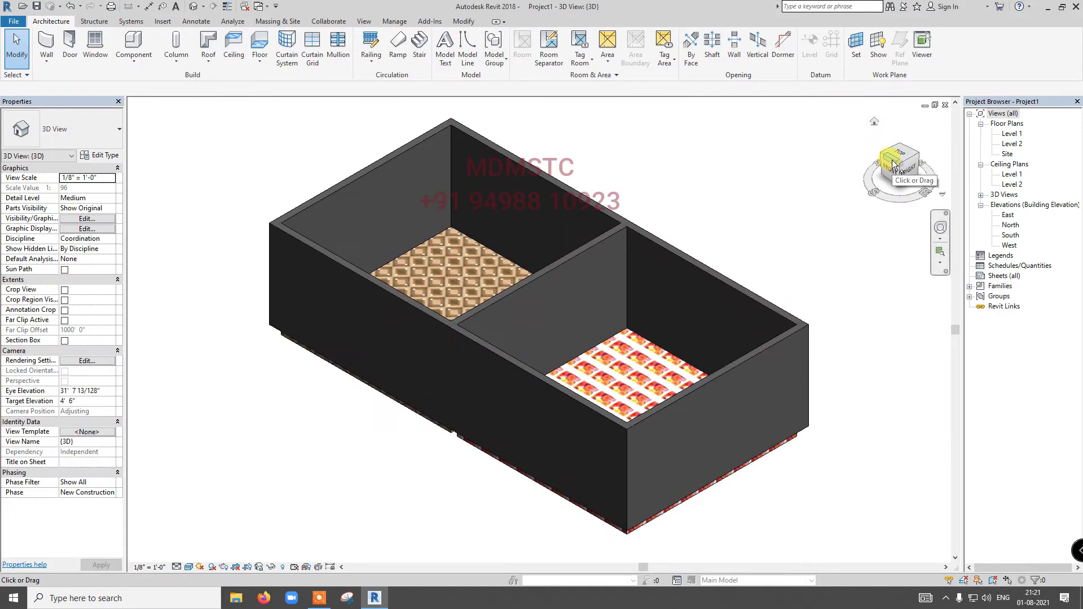
left_click(892, 167)
left_click(899, 156)
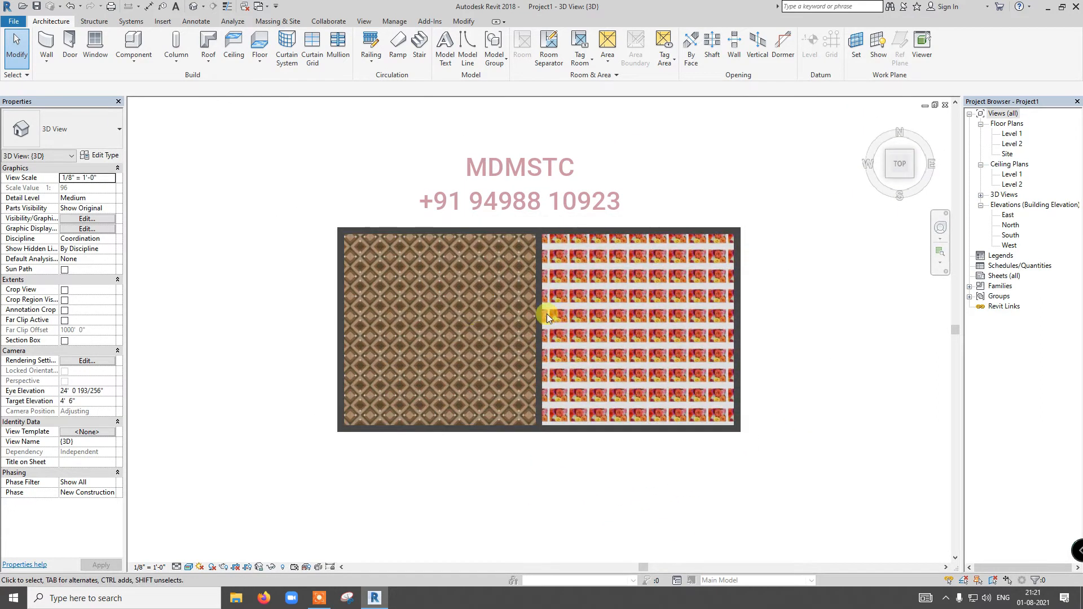
scroll(469, 333, "up", 5)
scroll(787, 289, "up", 2)
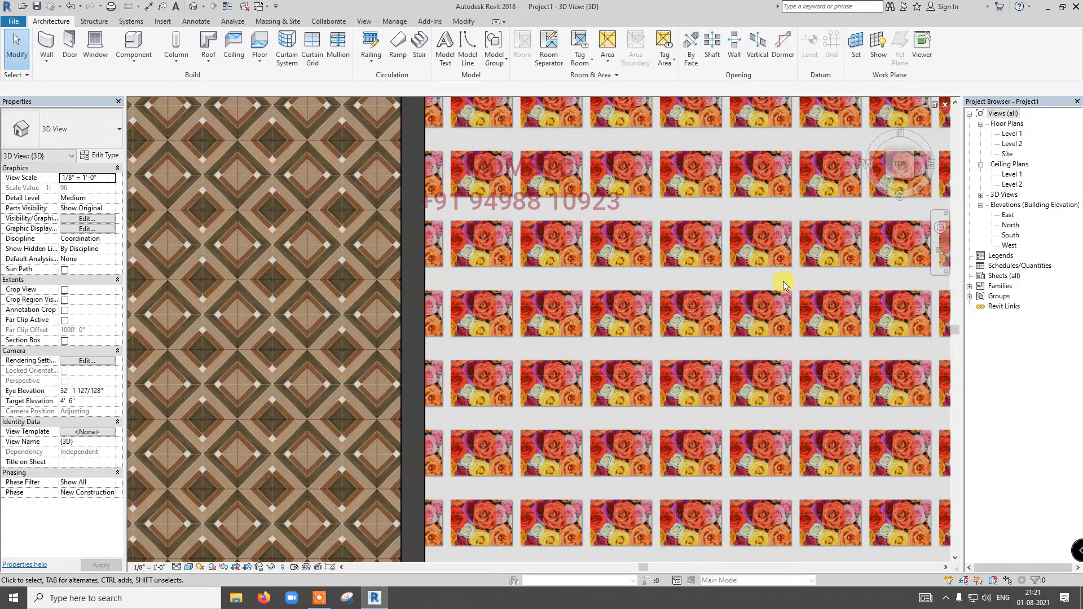
scroll(783, 281, "down", 3)
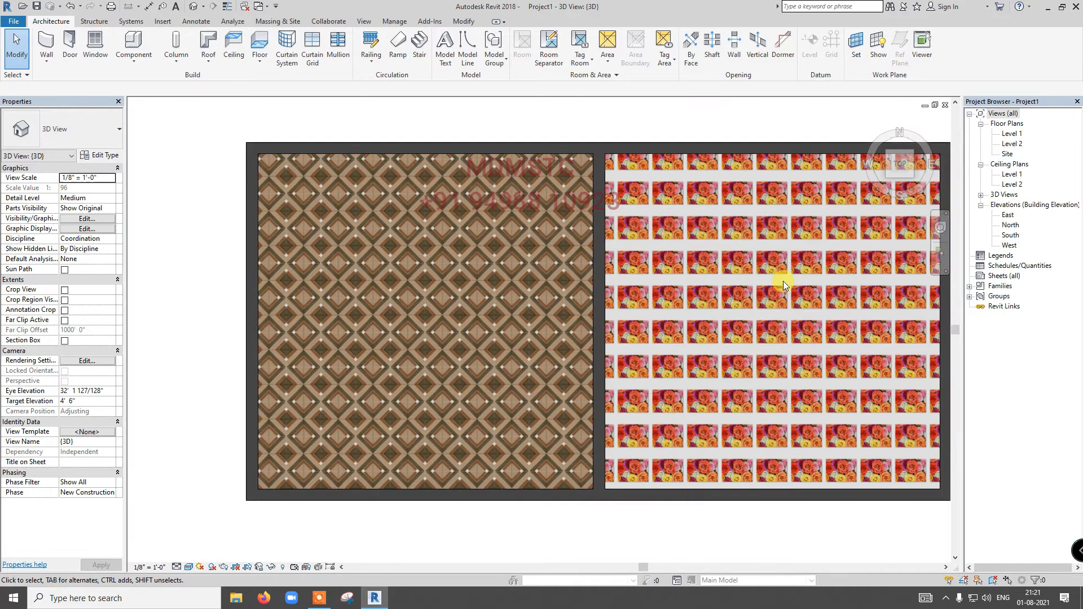
scroll(755, 282, "up", 3)
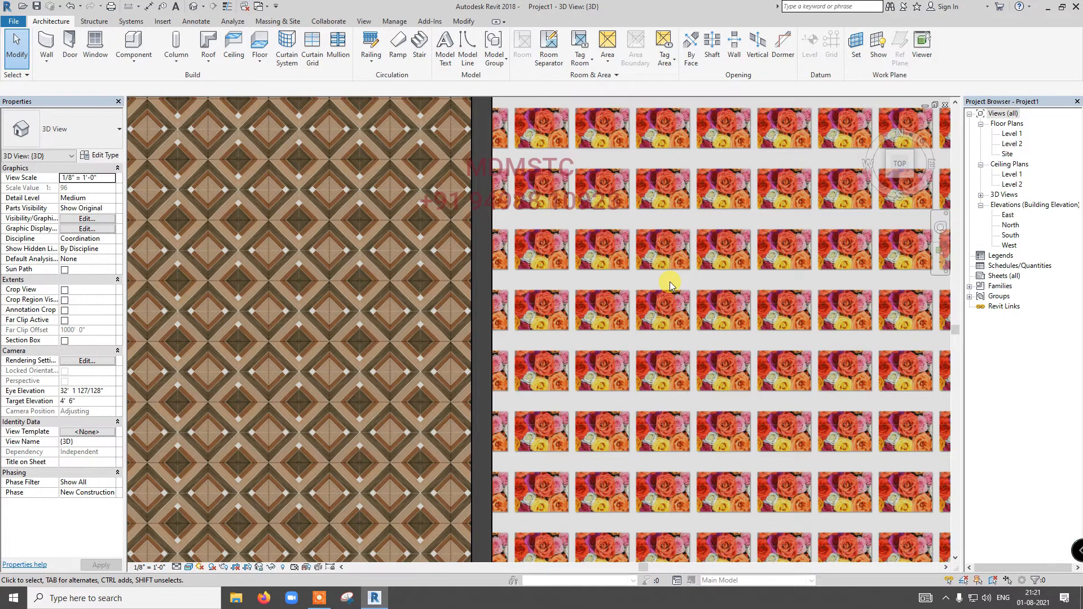
scroll(669, 282, "down", 4)
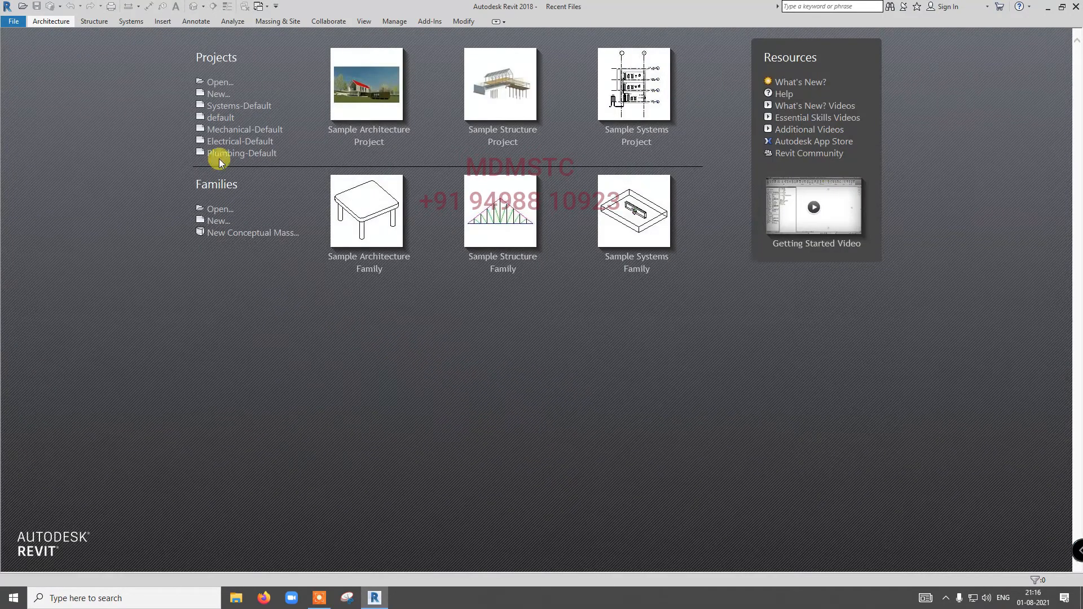
Create a project from the default template and constrain the top of new walls up to Level 2
left_click(221, 119)
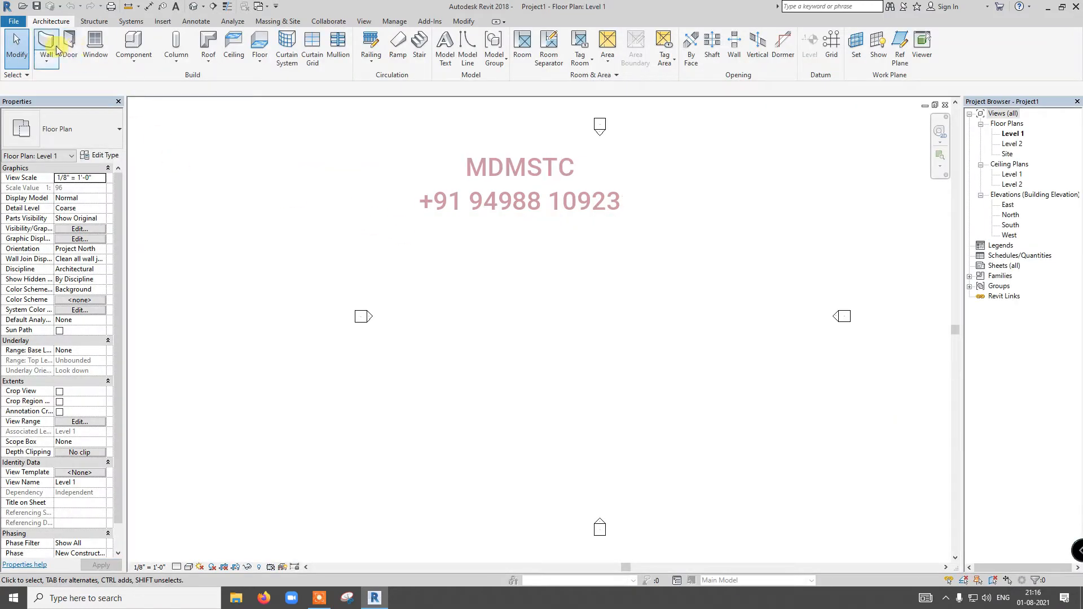
left_click(45, 46)
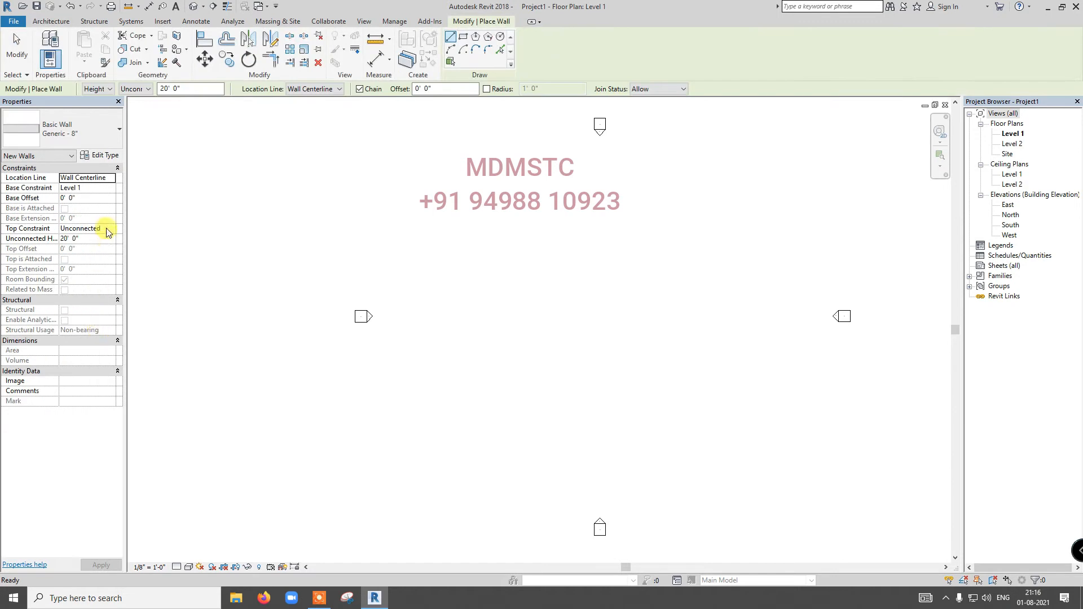
left_click(110, 228)
left_click(98, 256)
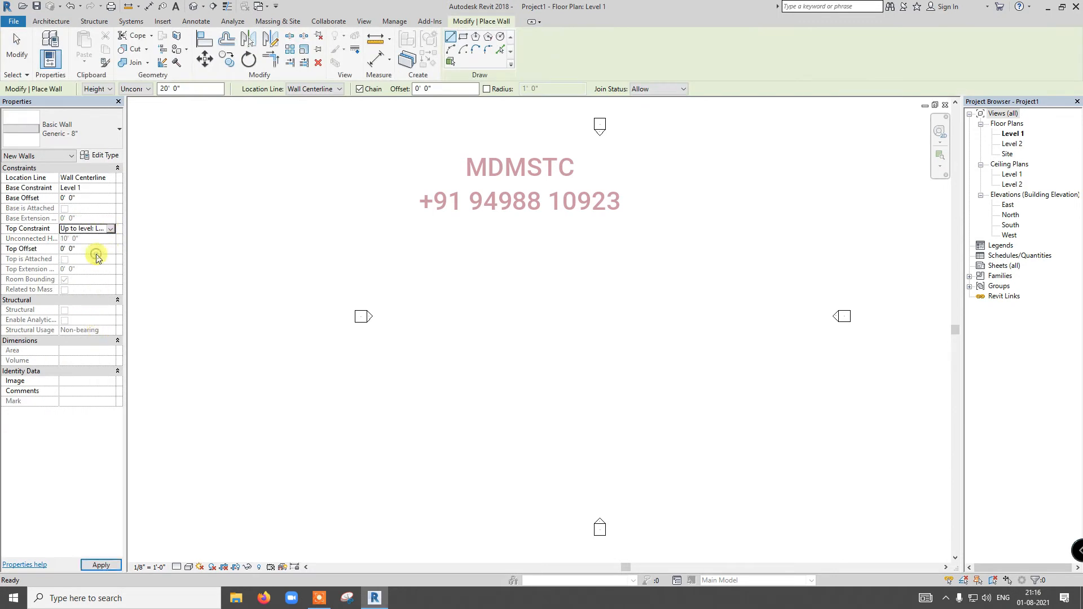
Draw a rectangle of Generic - 8" walls about 40' by 25' 6" between the elevation markers on Level 1
left_click(462, 37)
left_click(494, 249)
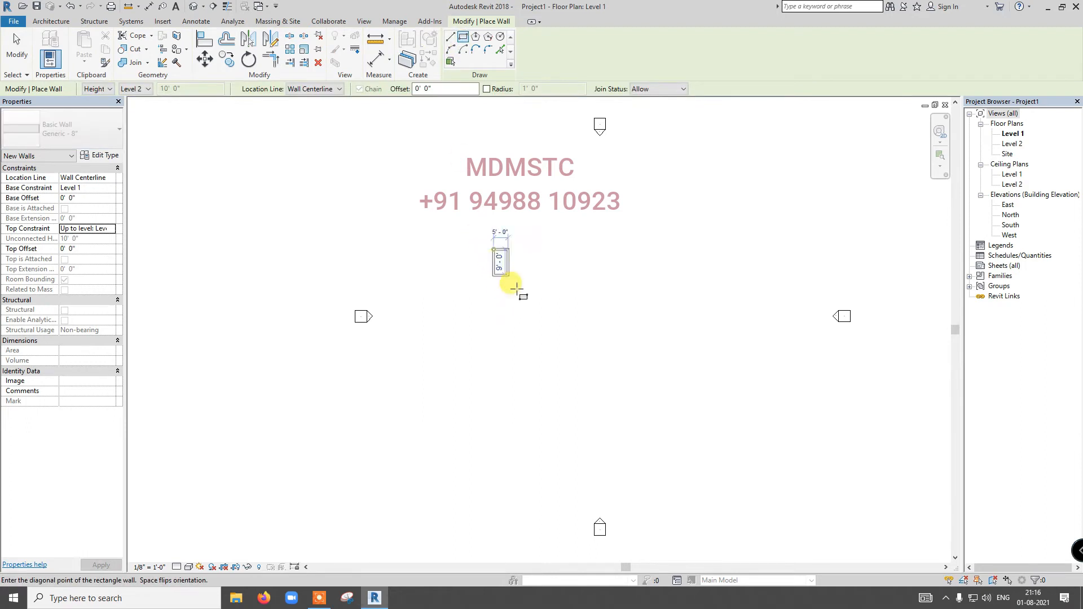
left_click(603, 317)
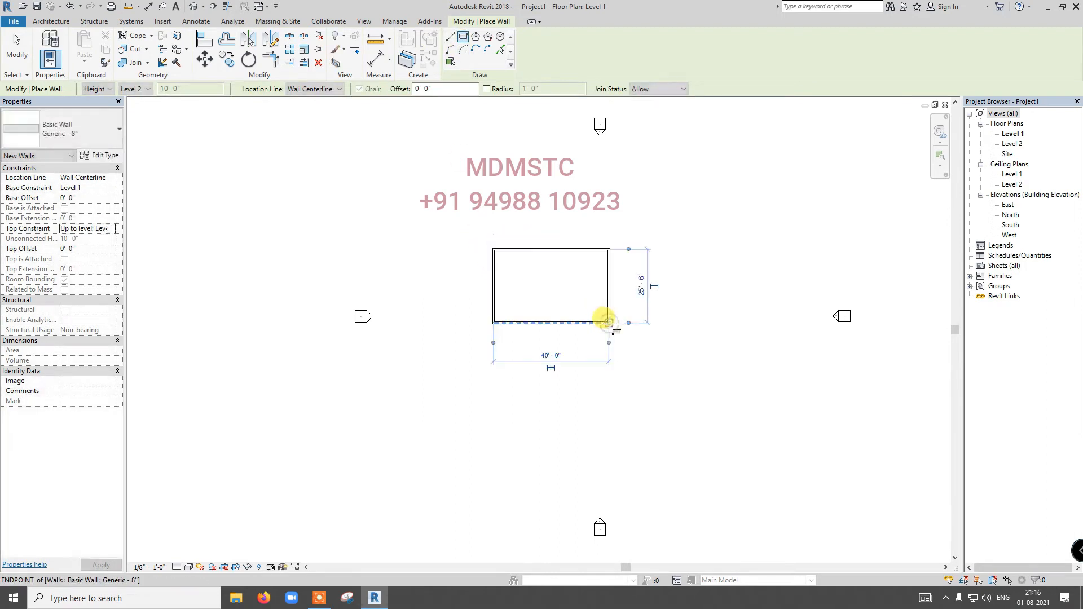
key("Escape")
key("Escape")
Set the wall rectangle's north-south spacing to 20' and its east-west spacing to 40'
left_click(567, 324)
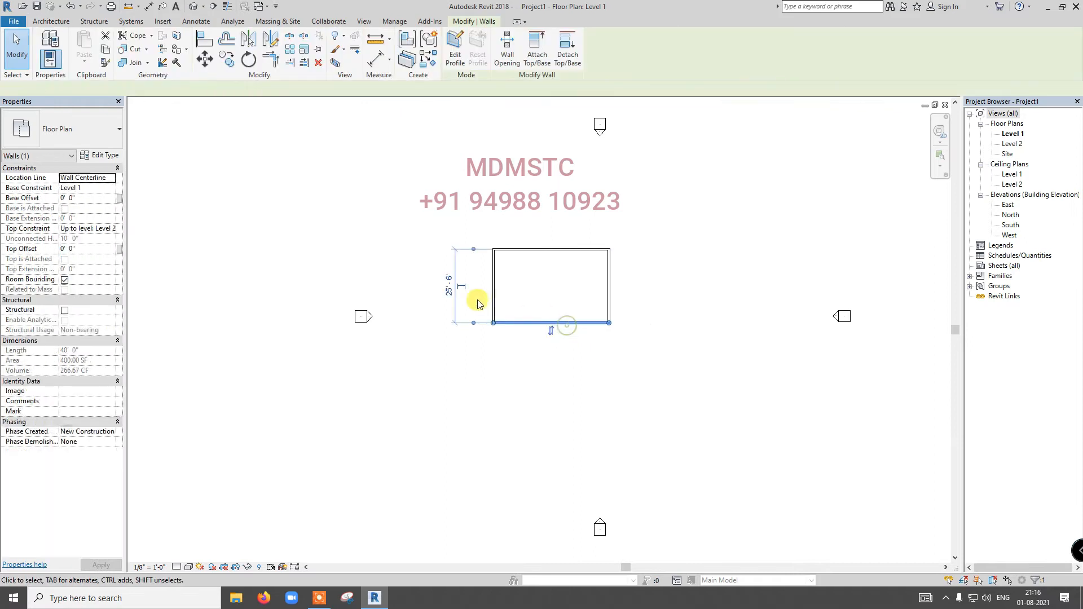
left_click(448, 285)
type("20")
key("Return")
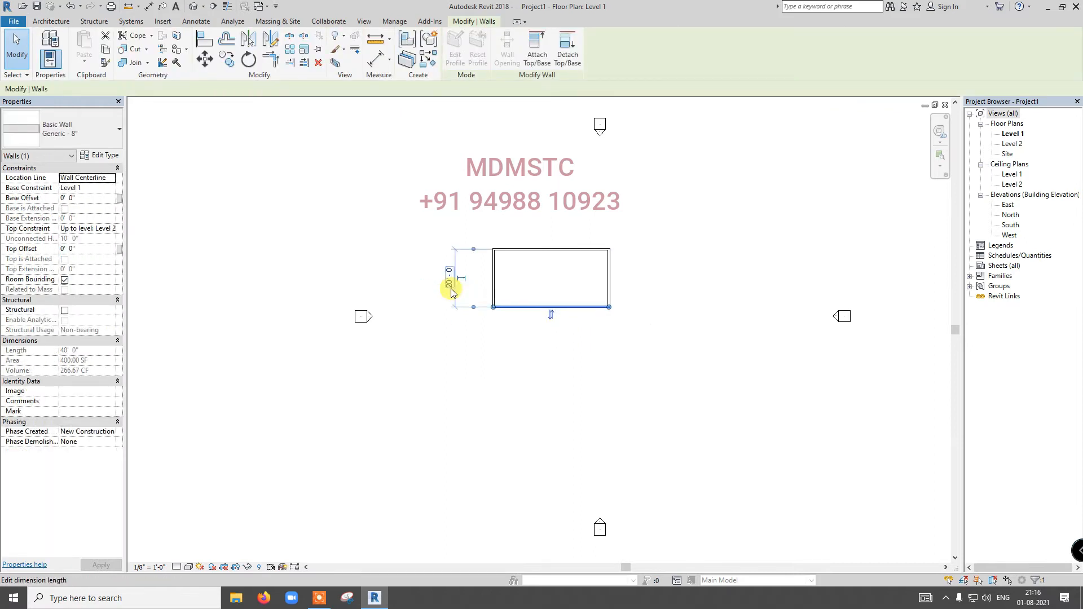
left_click(609, 295)
left_click(545, 338)
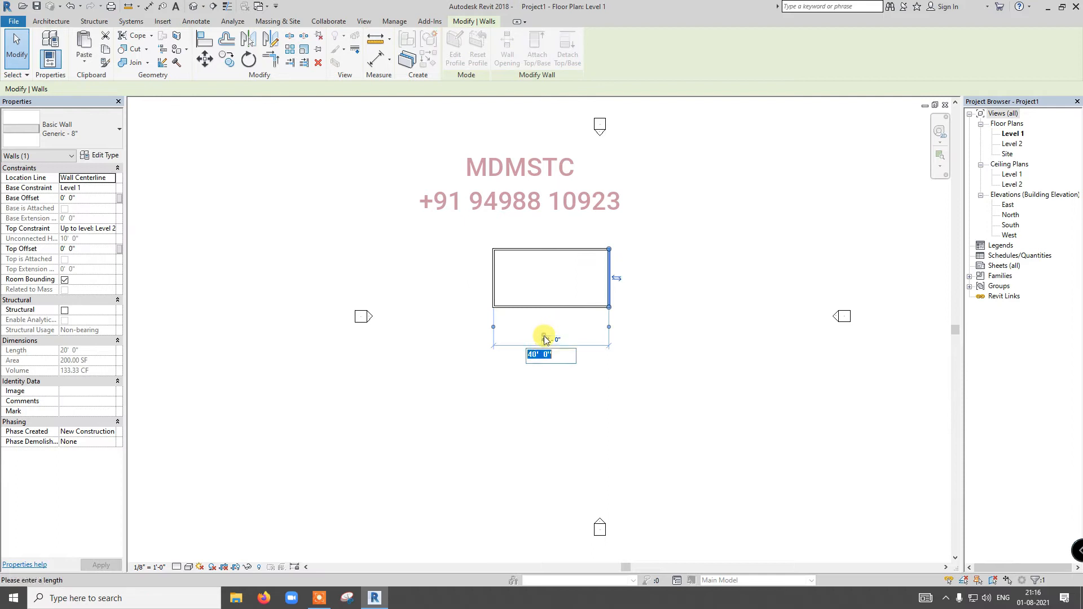
type("40")
key("Return")
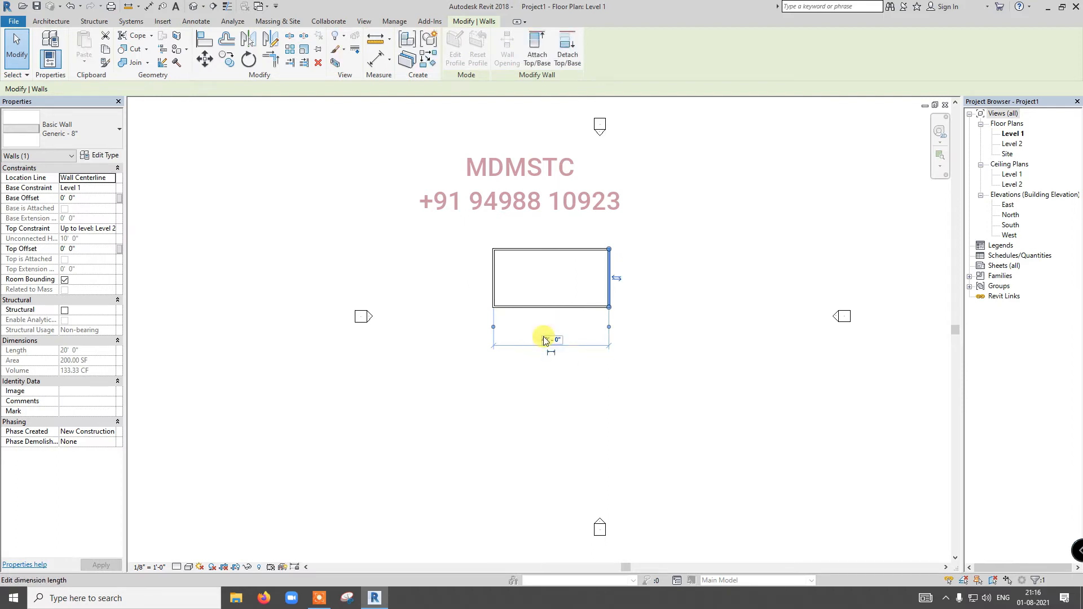
left_click(430, 278)
Draw a partition wall from the midpoint of the upper wall to the lower wall, splitting the rectangle into two rooms
left_click(52, 44)
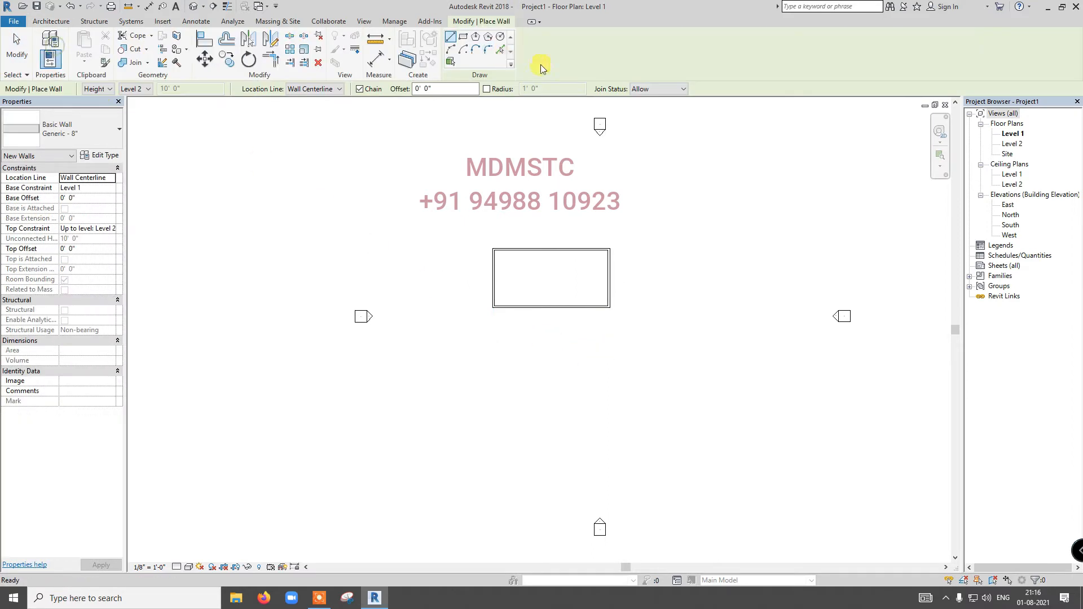
left_click(552, 249)
left_click(552, 305)
key("Escape")
key("Escape")
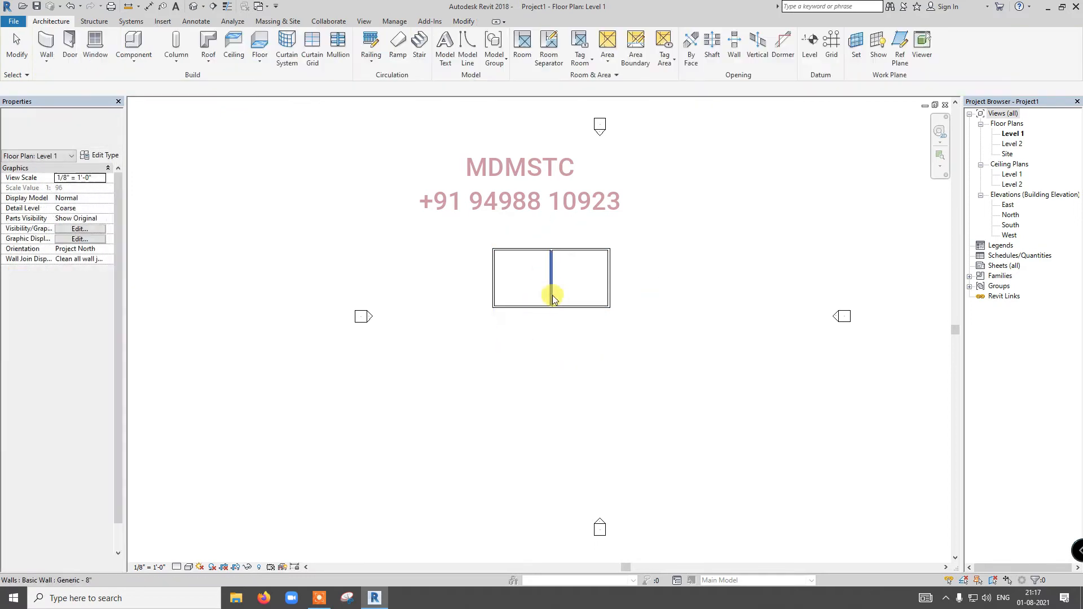
left_click(552, 294)
left_click(309, 213)
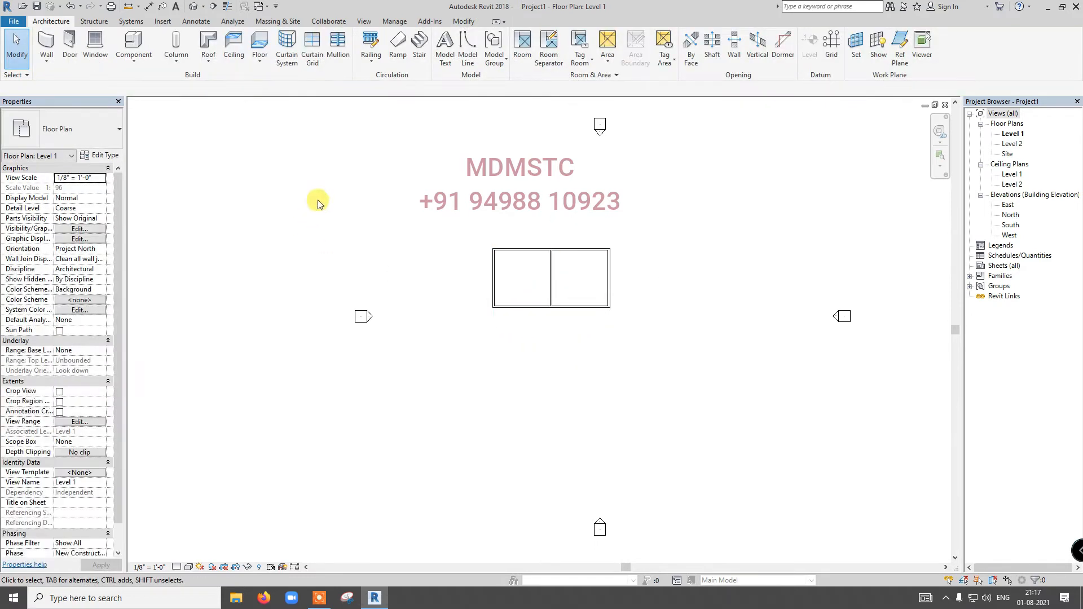
Start an architectural floor and pick the four walls around the left room as its boundary lines
left_click(260, 60)
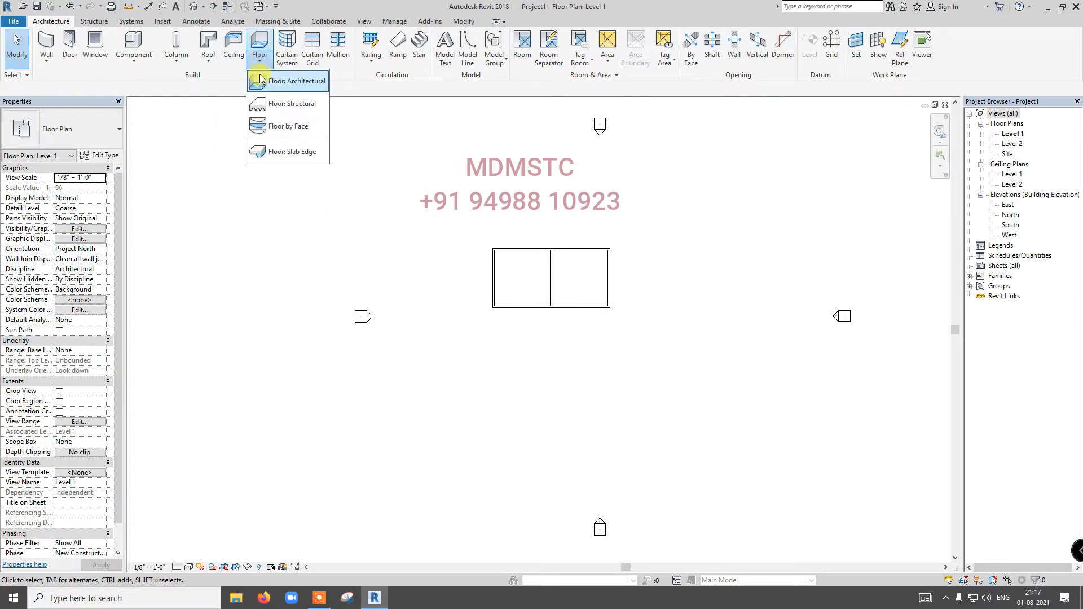
left_click(261, 80)
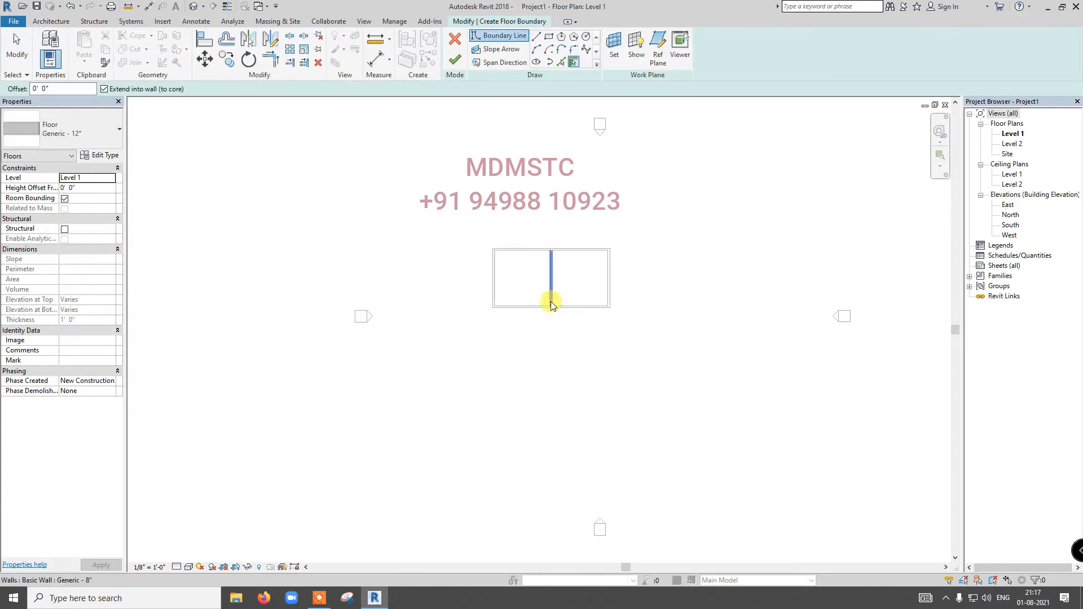
scroll(503, 275, "up", 2)
scroll(507, 273, "up", 2)
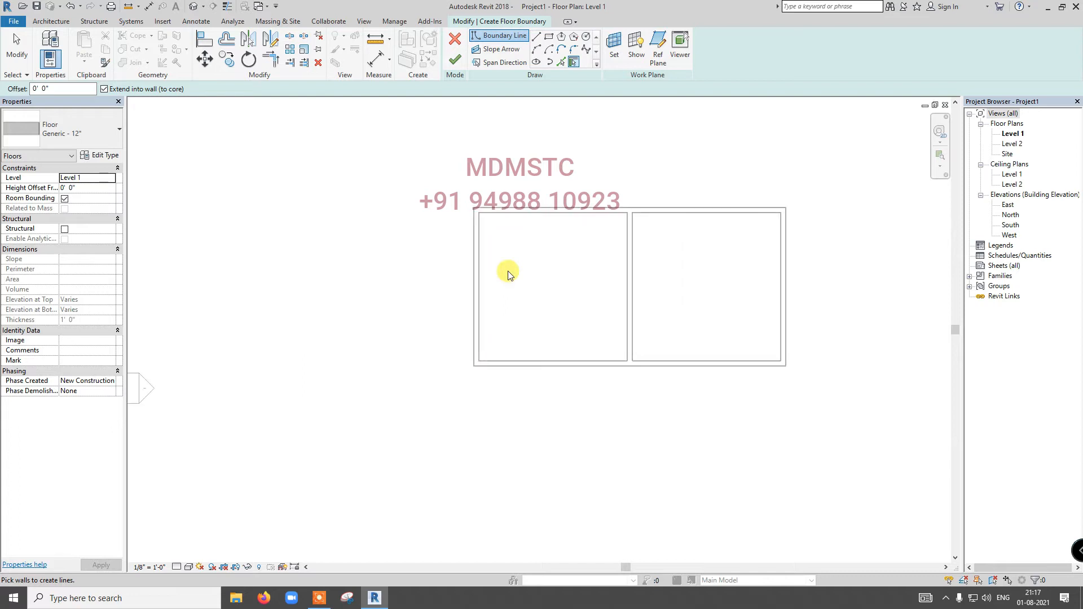
left_click(483, 281)
left_click(516, 213)
left_click(624, 295)
left_click(572, 360)
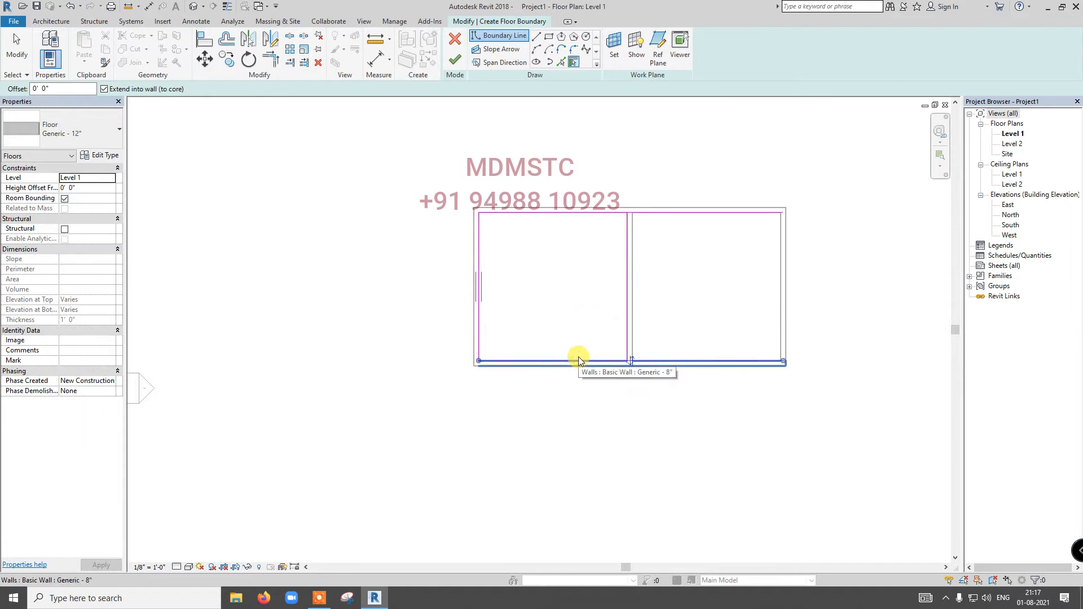
Trim the overlong boundary lines to the left room's corners at the partition wall and finish the floor
key("Escape")
left_click(581, 359)
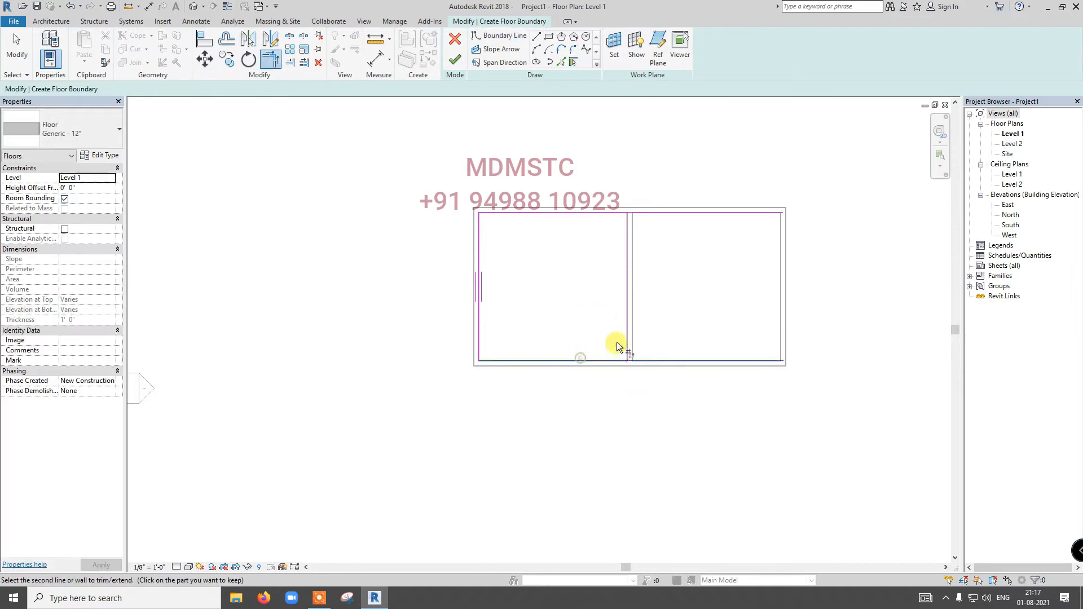
left_click(604, 214)
left_click(458, 61)
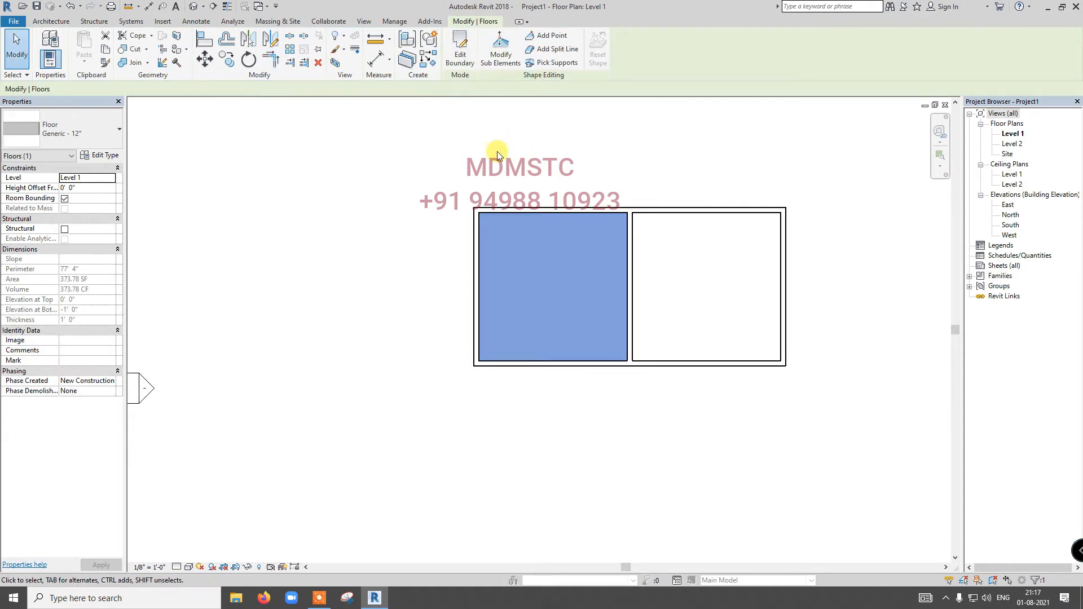
Duplicate the left room's floor type under the name "Generic - TILES"
left_click(108, 159)
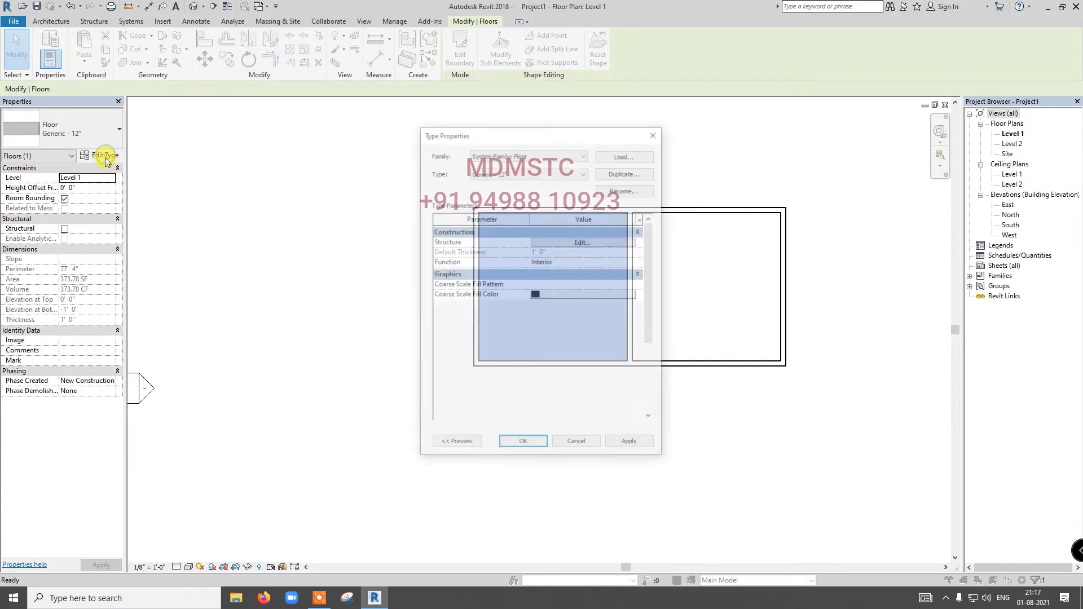
left_click(625, 173)
left_click_drag(520, 287, 581, 287)
type("TILES")
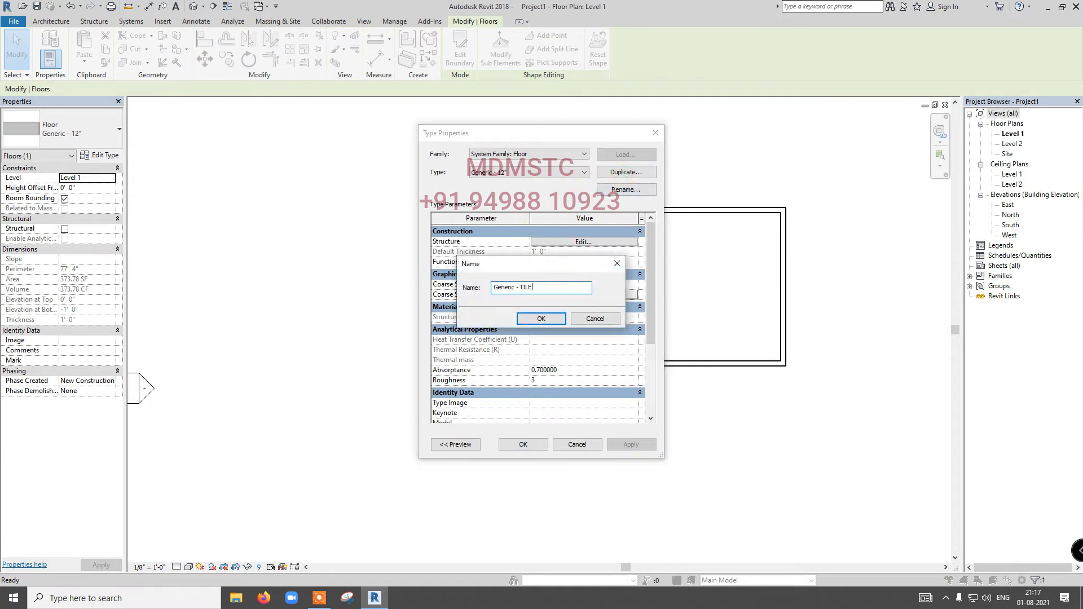
left_click(555, 324)
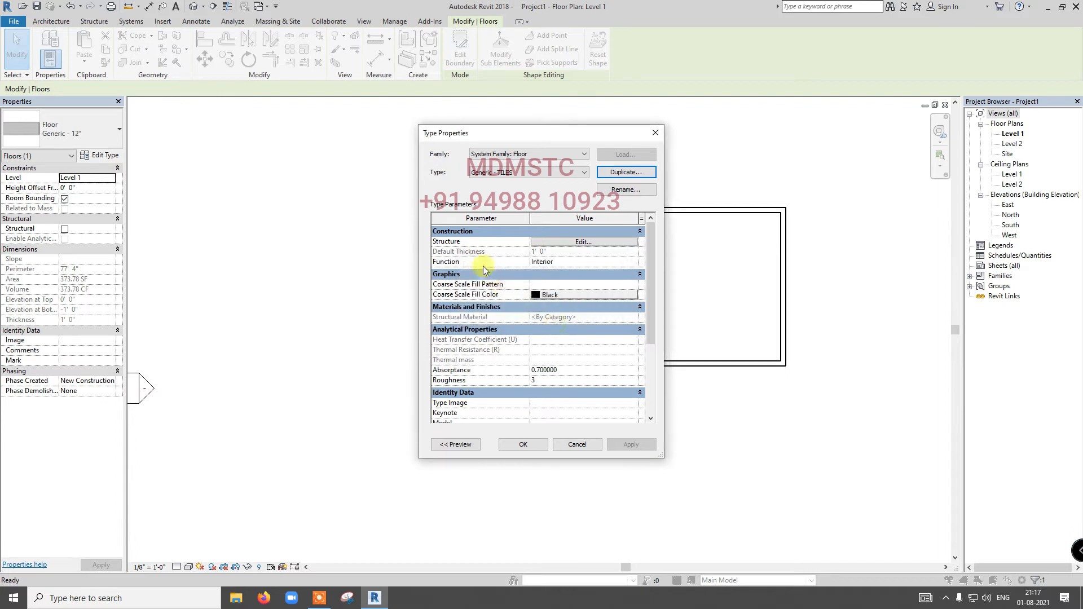
Create a new material named "Tiles" for the structure layer of the Generic - TILES floor type
left_click(570, 242)
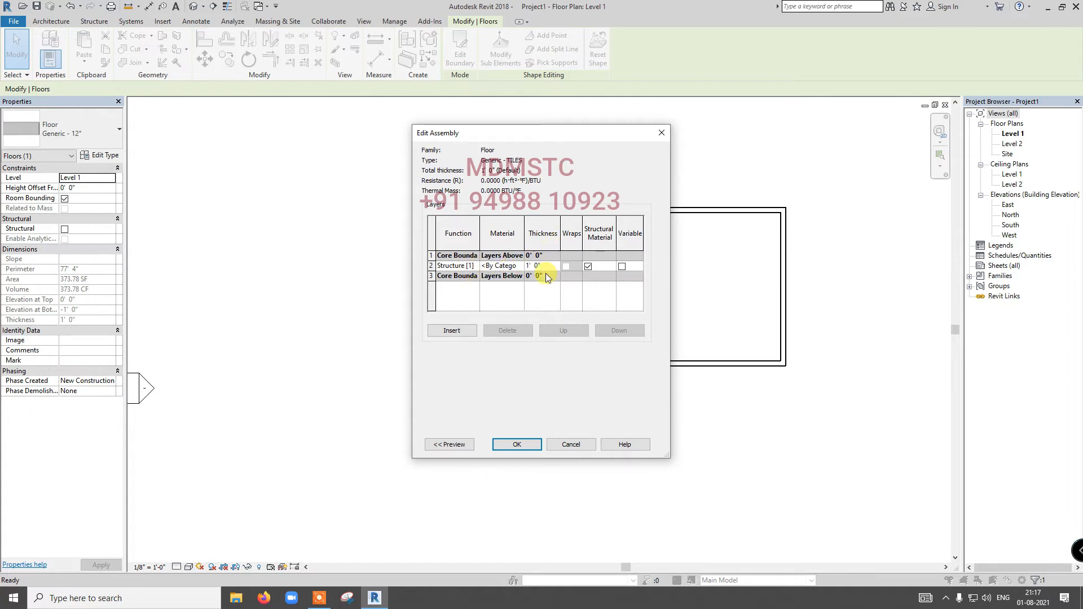
left_click(520, 266)
left_click(527, 266)
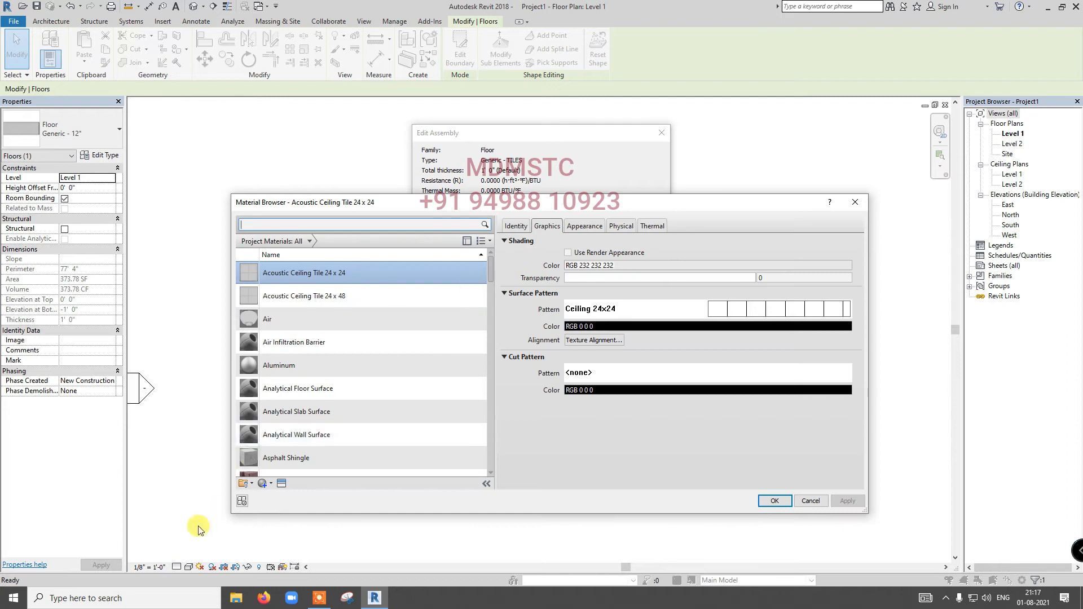
left_click(270, 484)
left_click(272, 494)
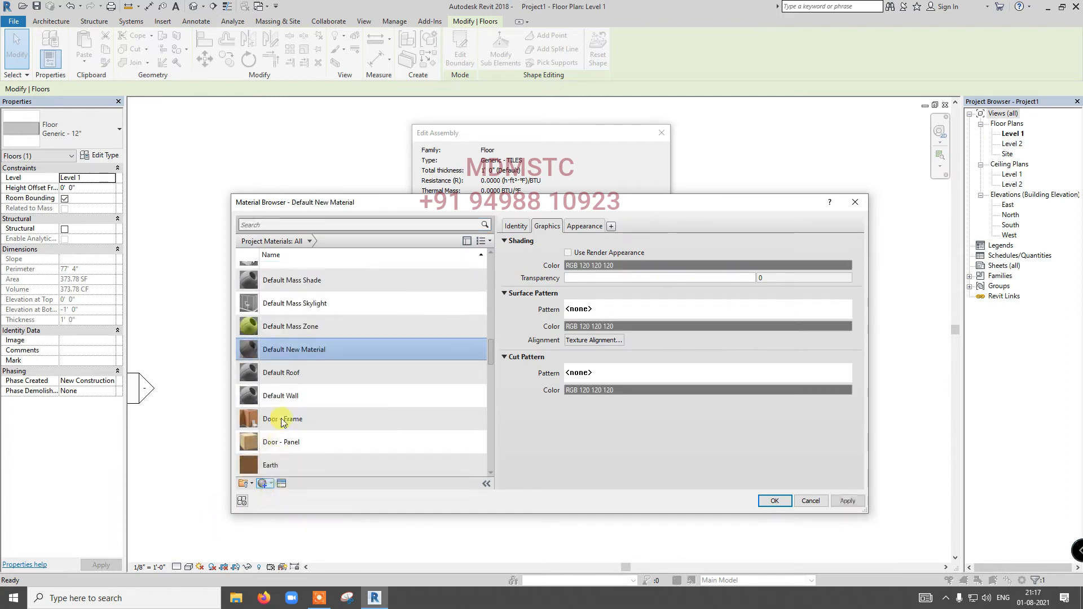
right_click(289, 353)
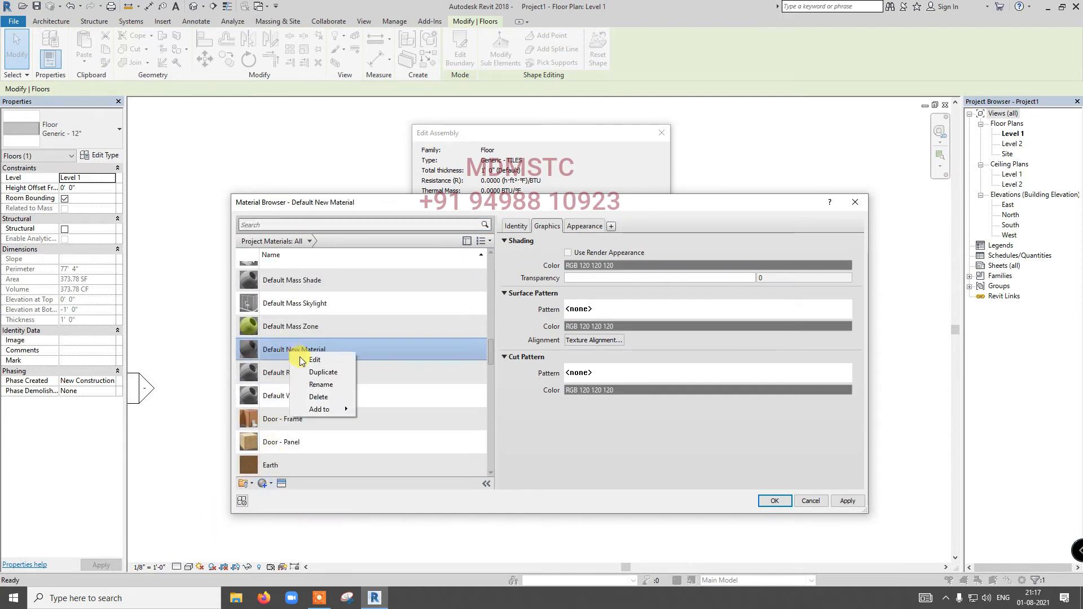
left_click(318, 384)
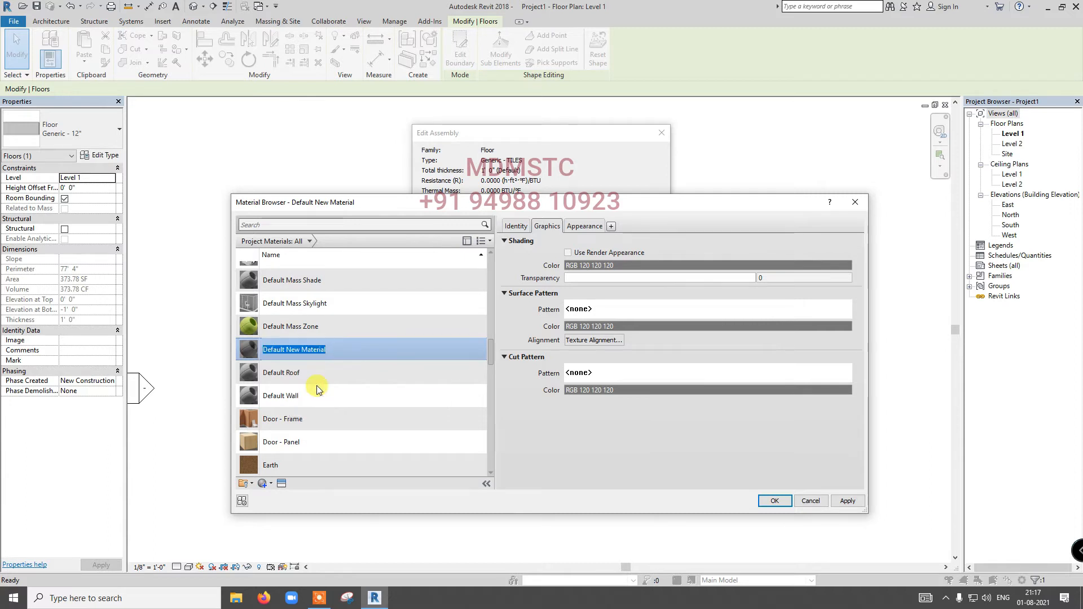
type("tIL")
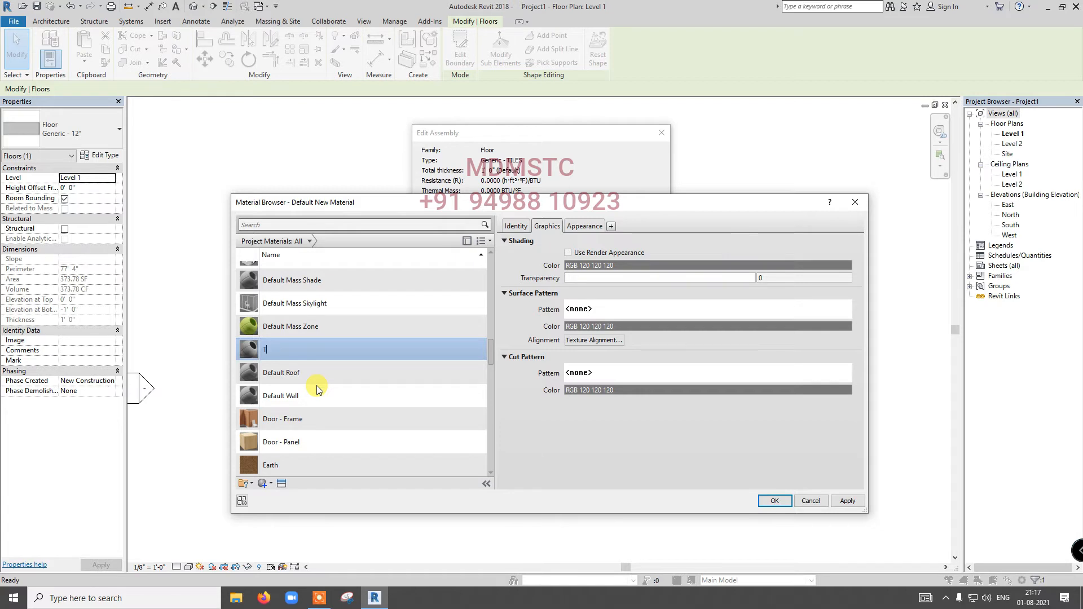
type("Tiles")
key("Return")
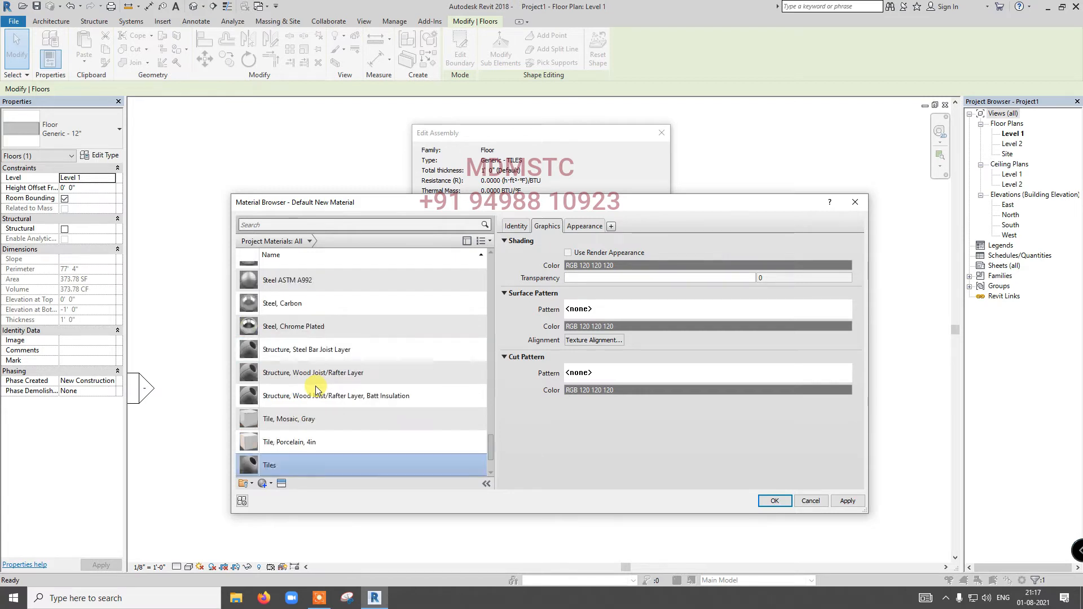
Assign tiles.jpg from the Desktop as the Tiles material's appearance image and open that image for texture editing
left_click(585, 227)
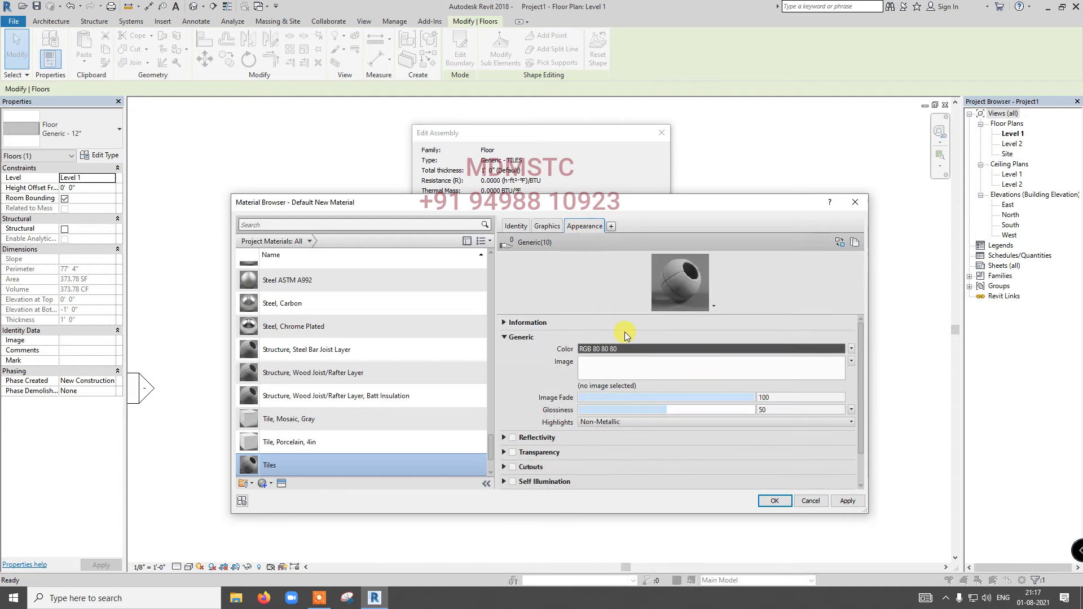
left_click(619, 371)
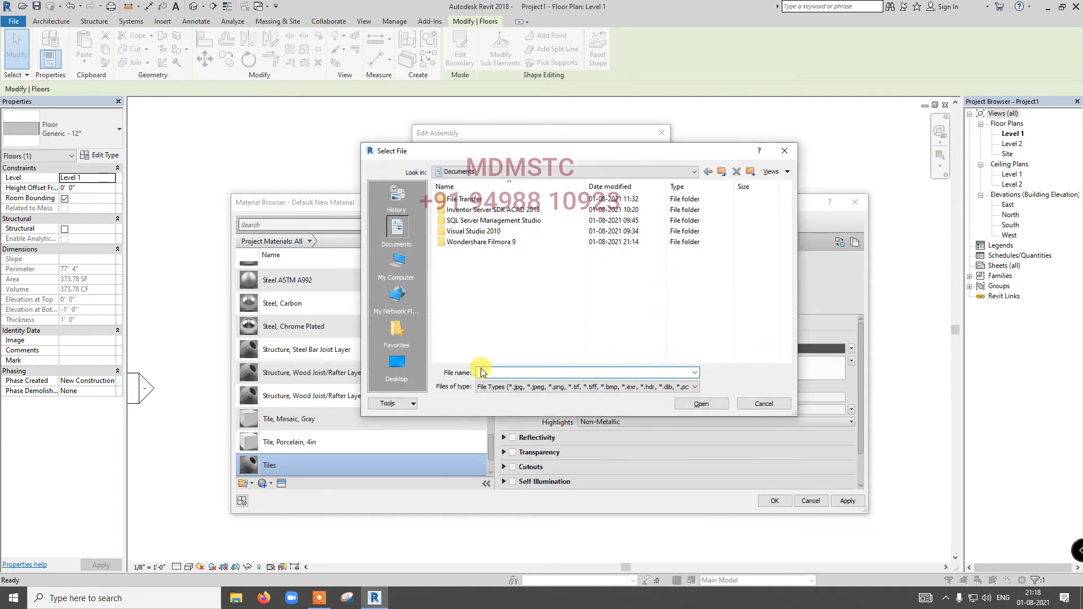
left_click(407, 367)
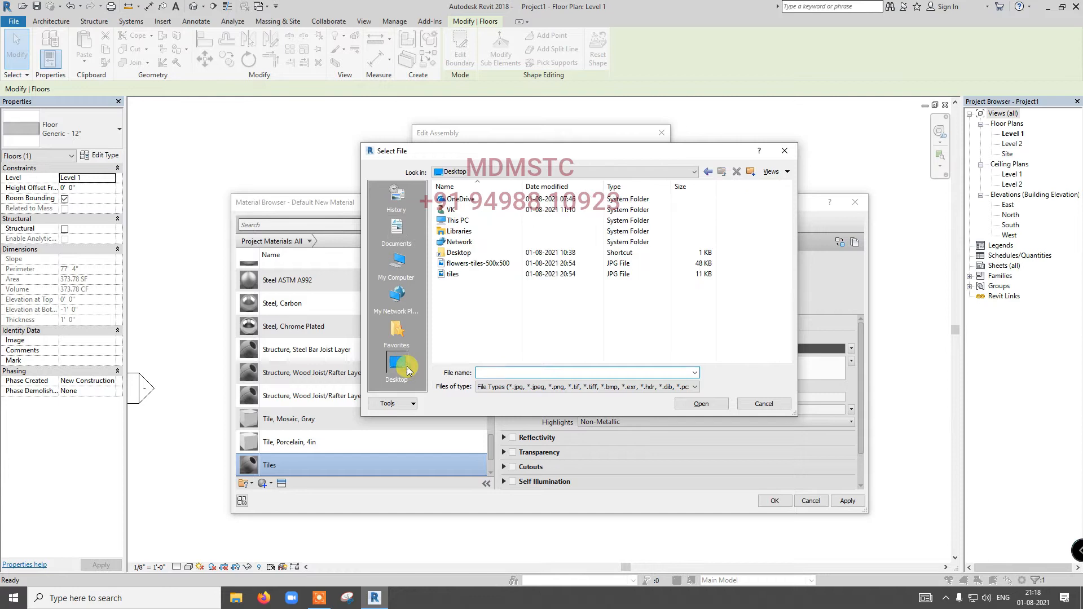
left_click(453, 274)
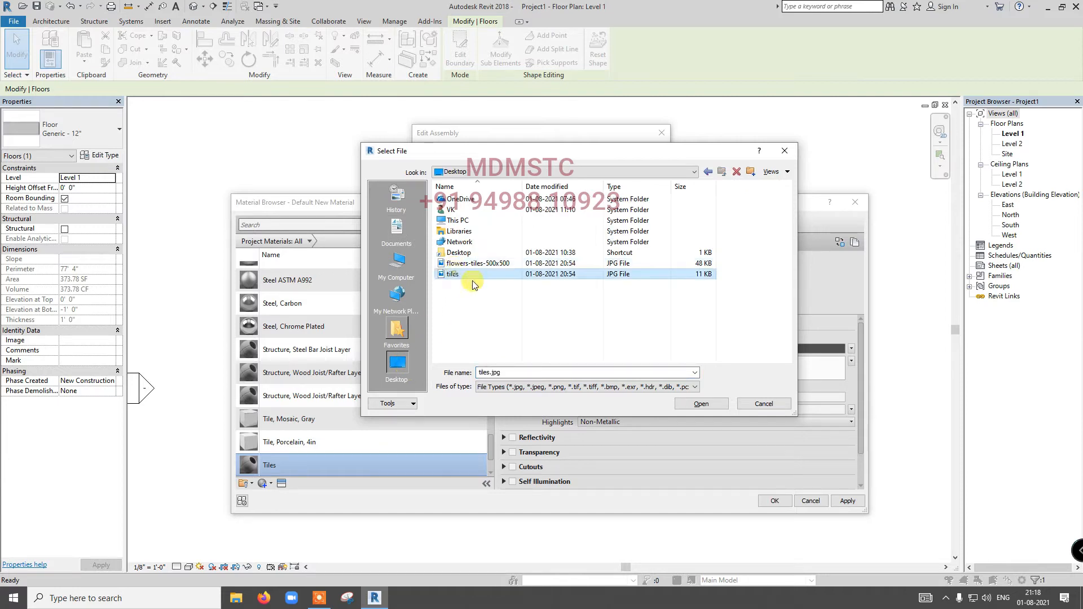
left_click(684, 402)
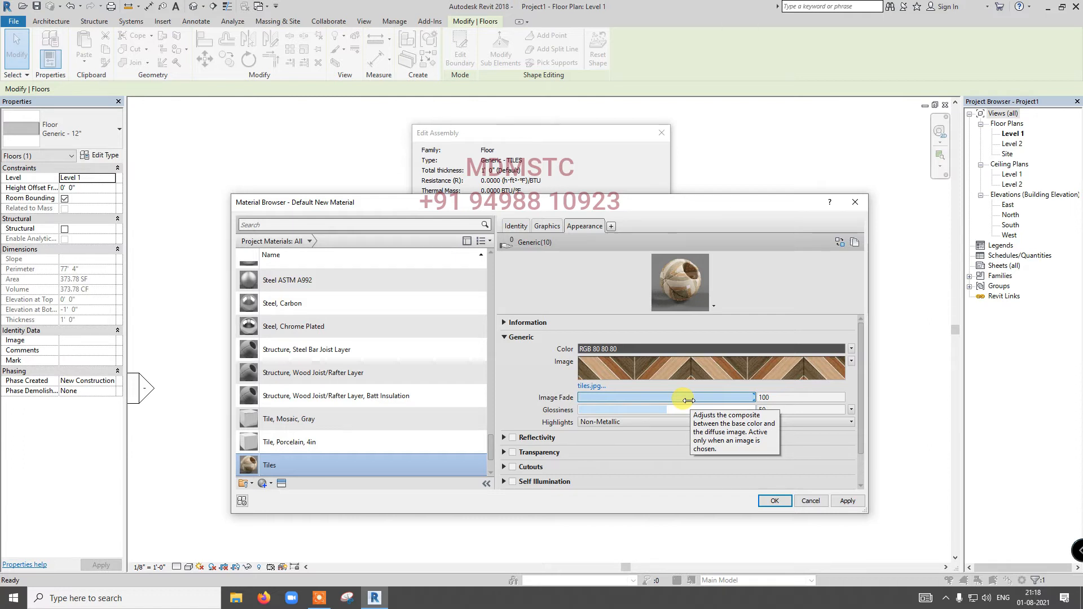
left_click(686, 377)
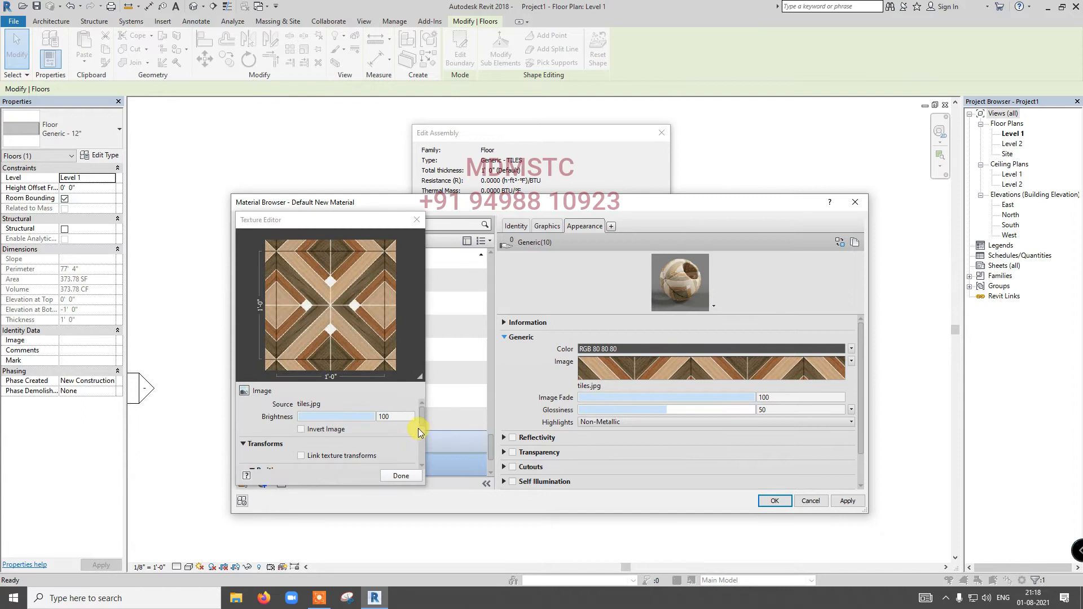
Try inverting the tile image's colours and turn the inversion back off
mouse_move(421, 418)
left_mouse_down()
mouse_move(421, 428)
mouse_move(424, 417)
left_mouse_up()
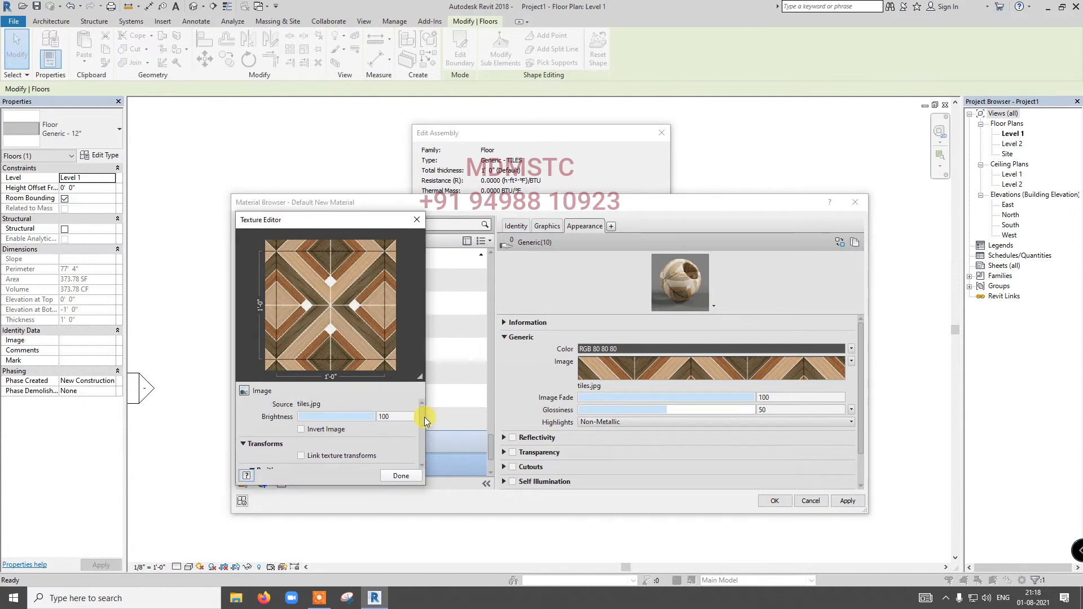
left_click(329, 431)
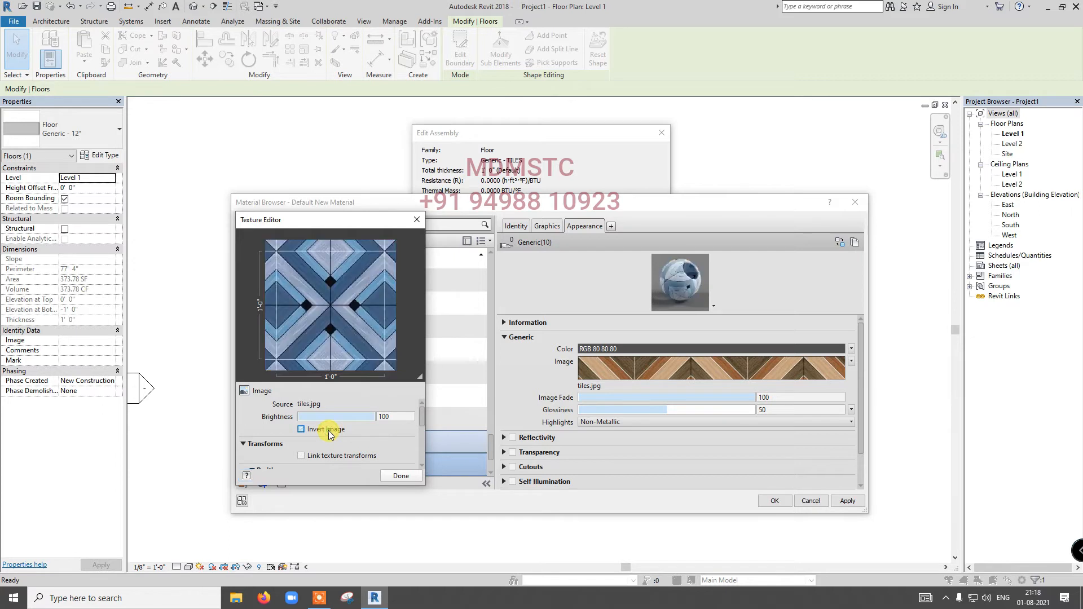
left_click(329, 432)
left_click(329, 431)
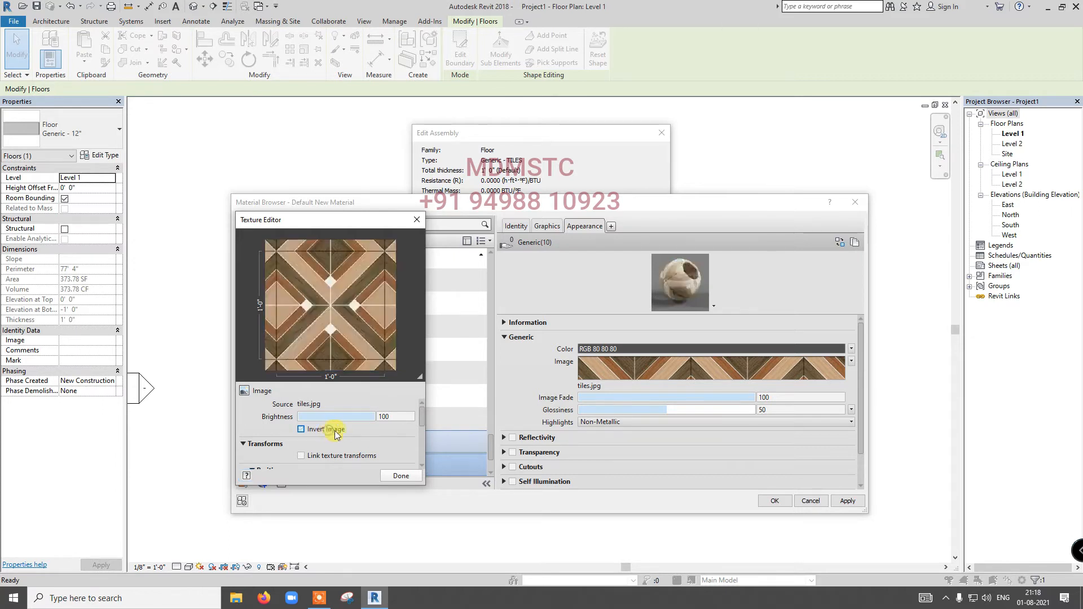
Try shifting the tile texture's X offset and reset it to 0
left_click_drag(419, 418, 417, 431)
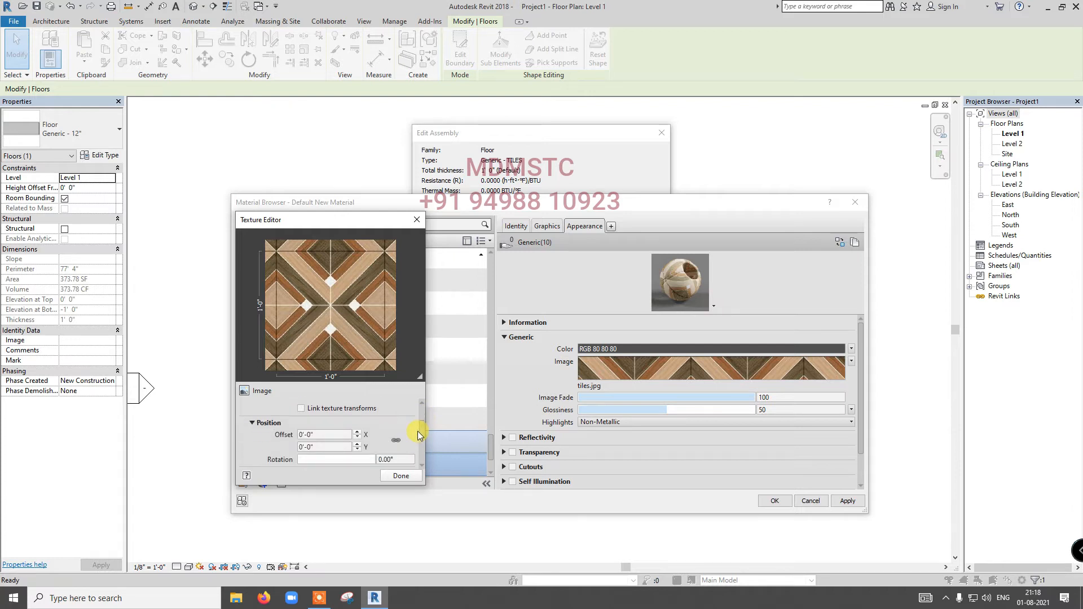
left_click(357, 432)
left_click(356, 431)
left_click(356, 431)
left_click(358, 438)
left_click(357, 438)
left_click(357, 439)
left_click(334, 435)
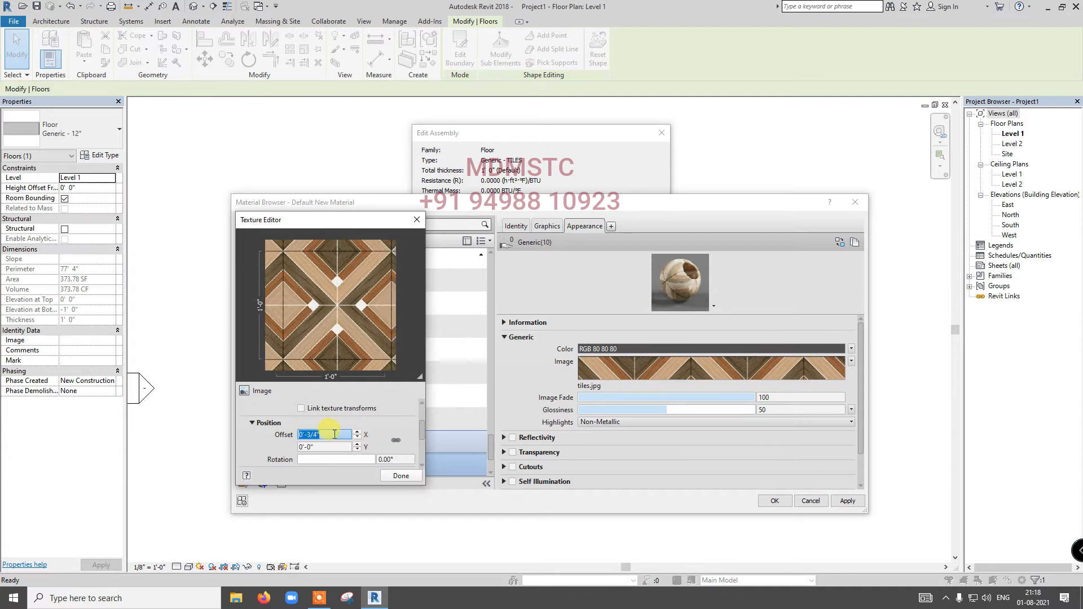
type("0")
Try rotating the tile texture by 45° and reset the rotation to 0°
left_click(394, 460)
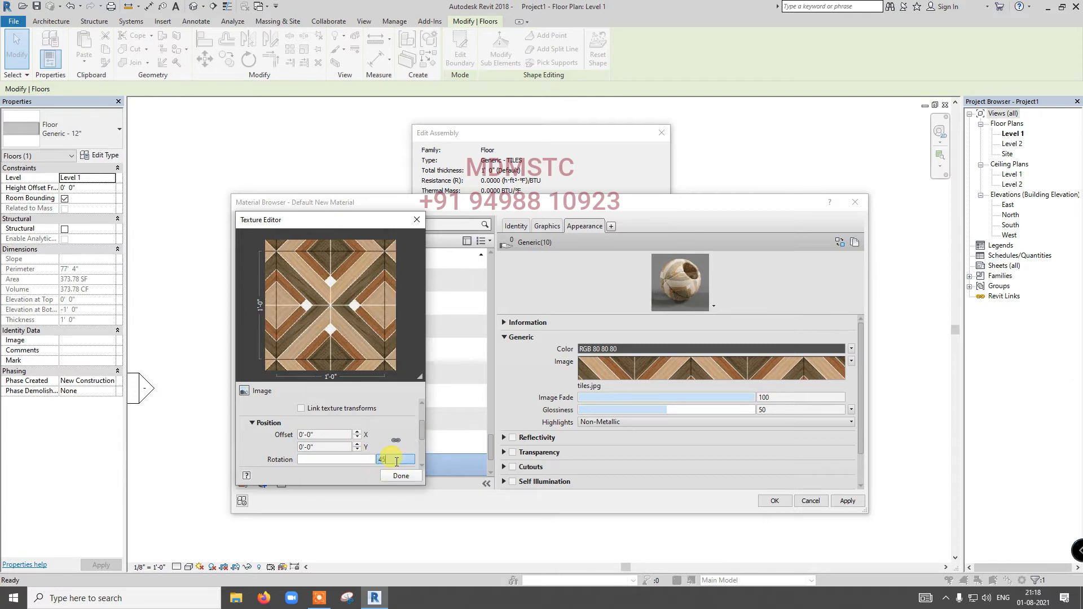
type("45")
key("Return")
scroll(397, 461, "down", 2)
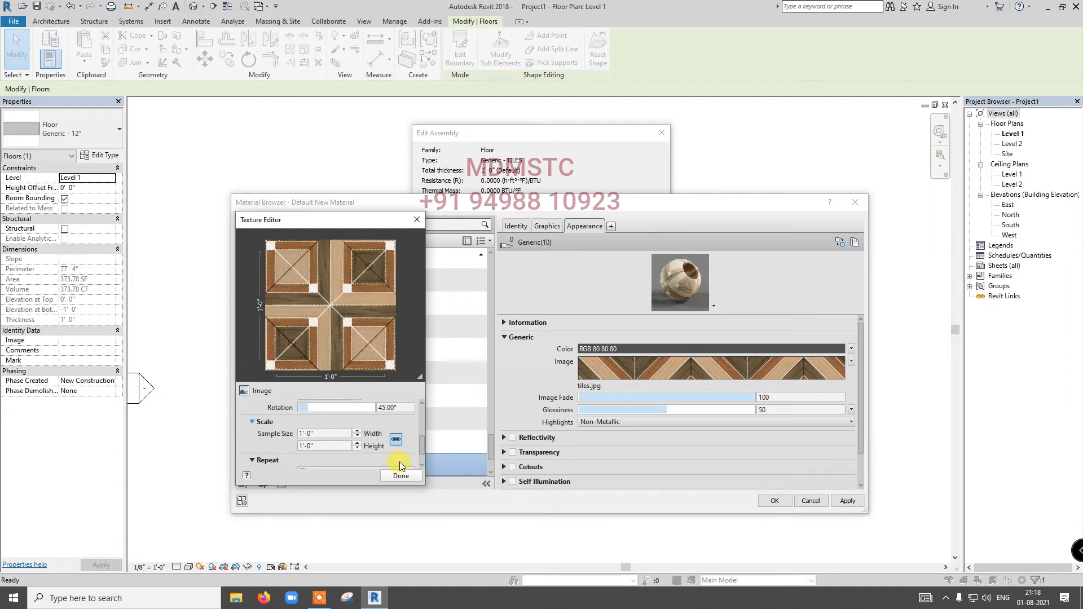
left_click_drag(423, 452, 424, 434)
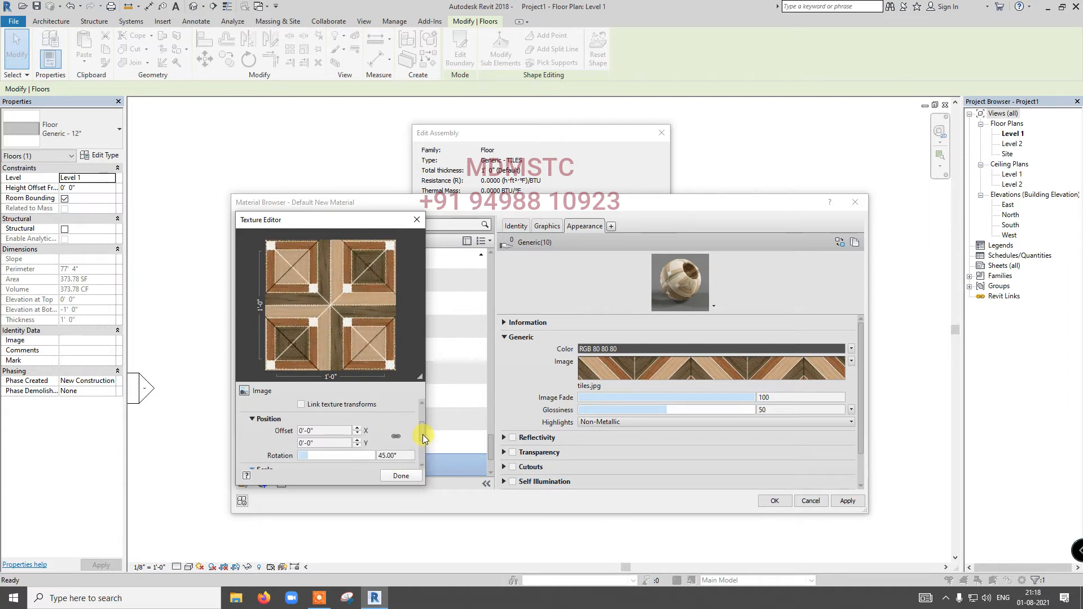
double_click(394, 456)
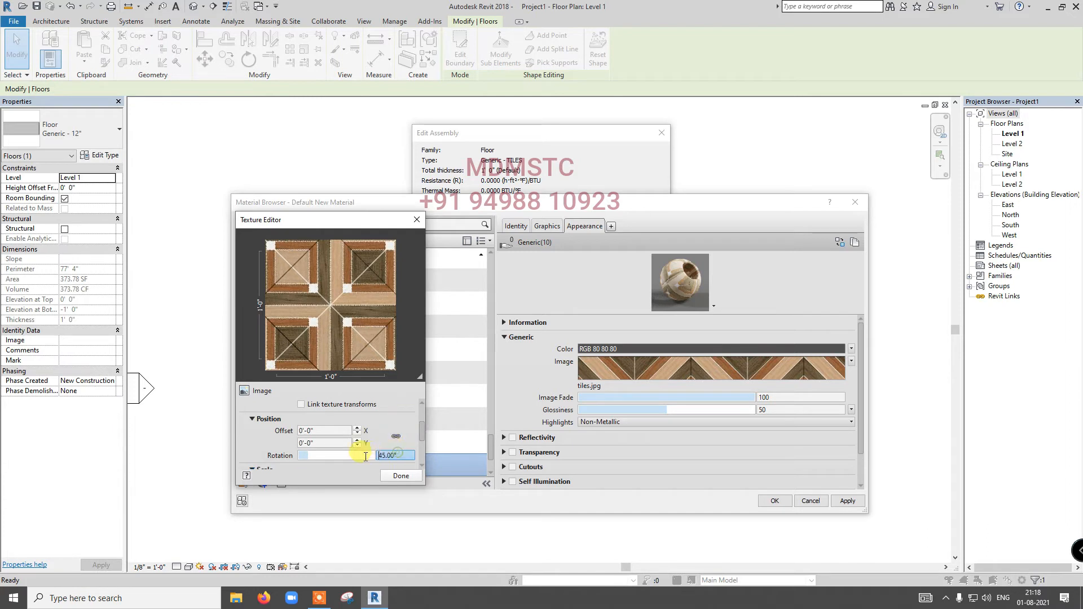
type("0")
Set the tile texture's sample size to 2'-0" wide and 2'-0" high
scroll(410, 455, "down", 1)
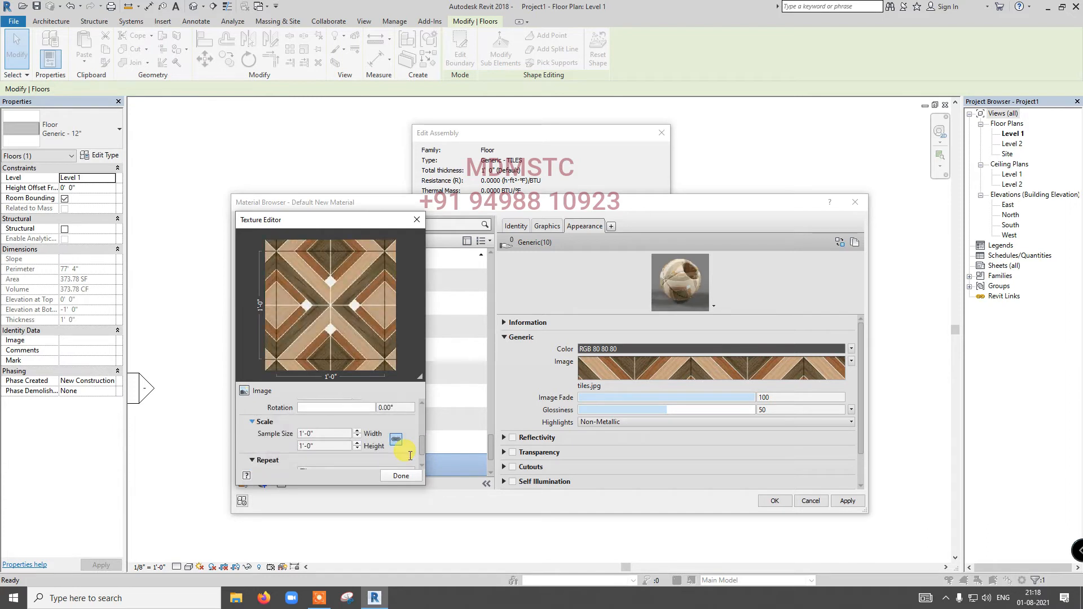
left_click_drag(422, 445, 422, 455)
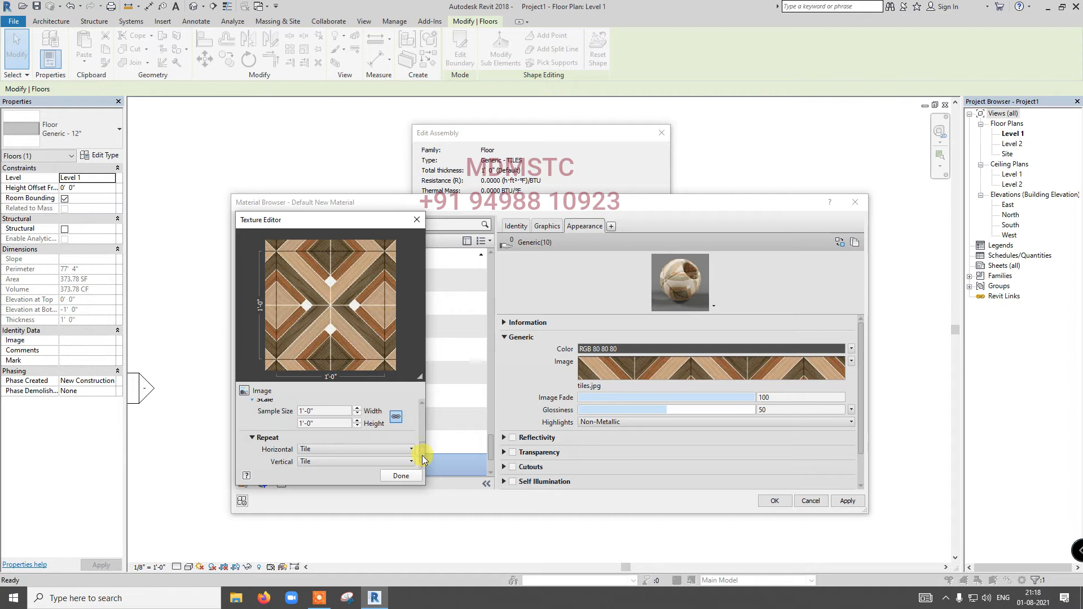
double_click(317, 411)
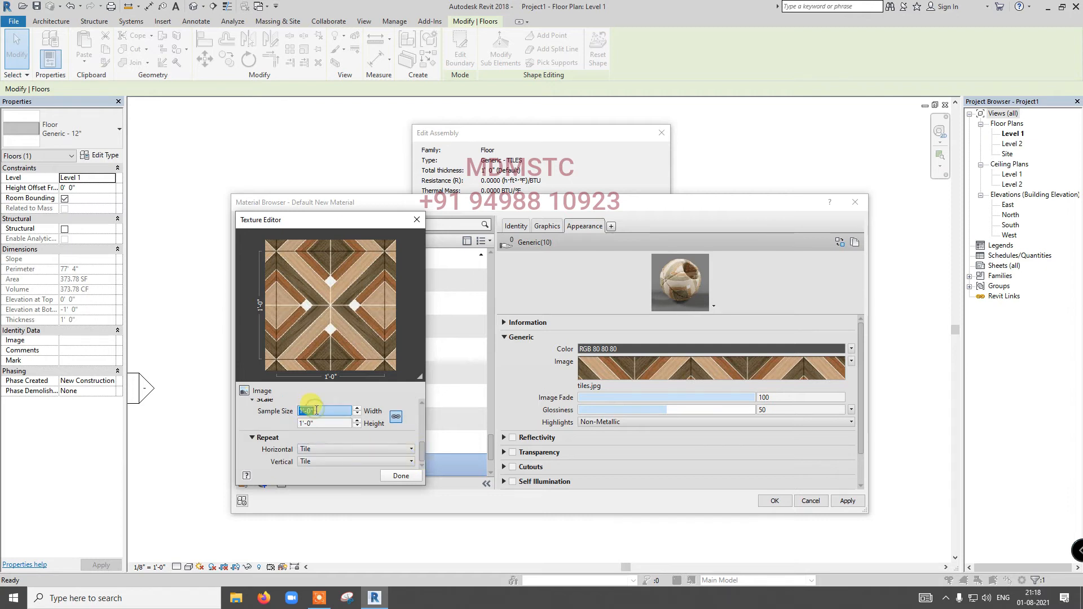
type("2")
key("Tab")
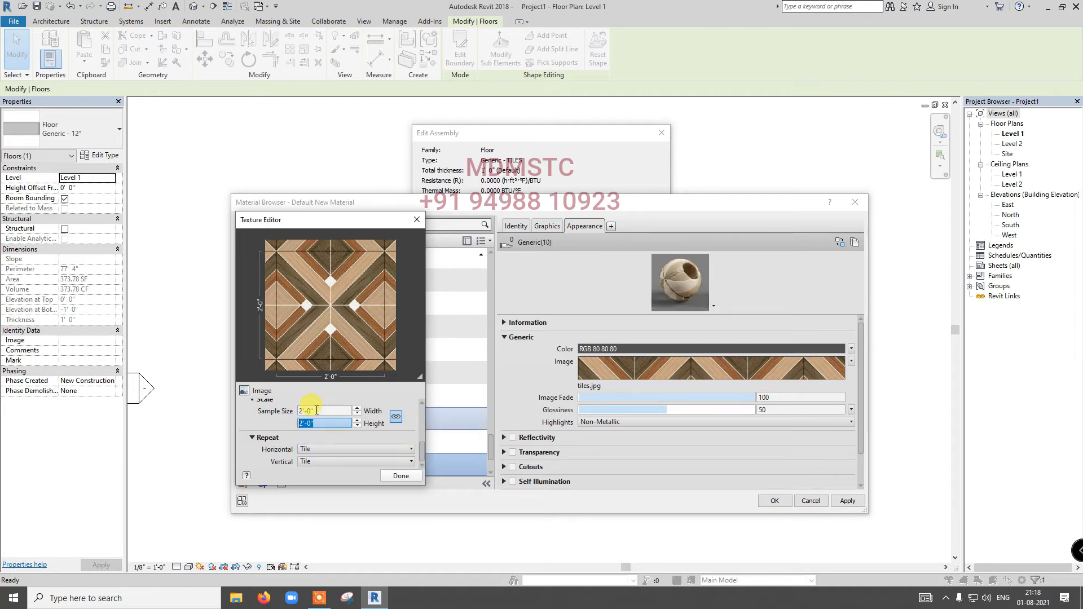
Try the None option for the texture's horizontal and vertical repeat, and return both to Tile
left_click(361, 449)
left_click(366, 460)
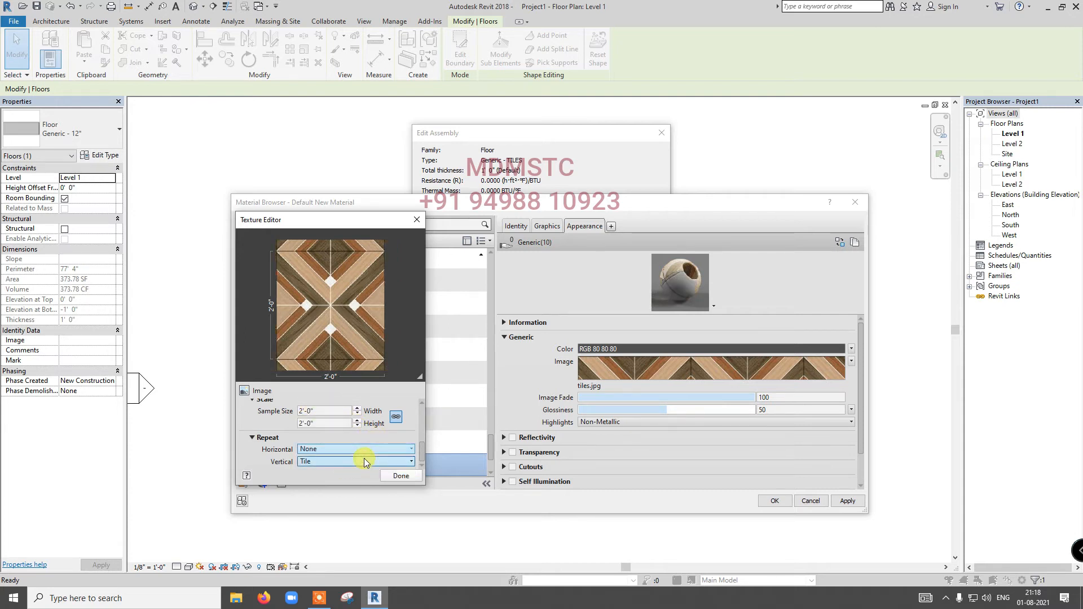
left_click(361, 462)
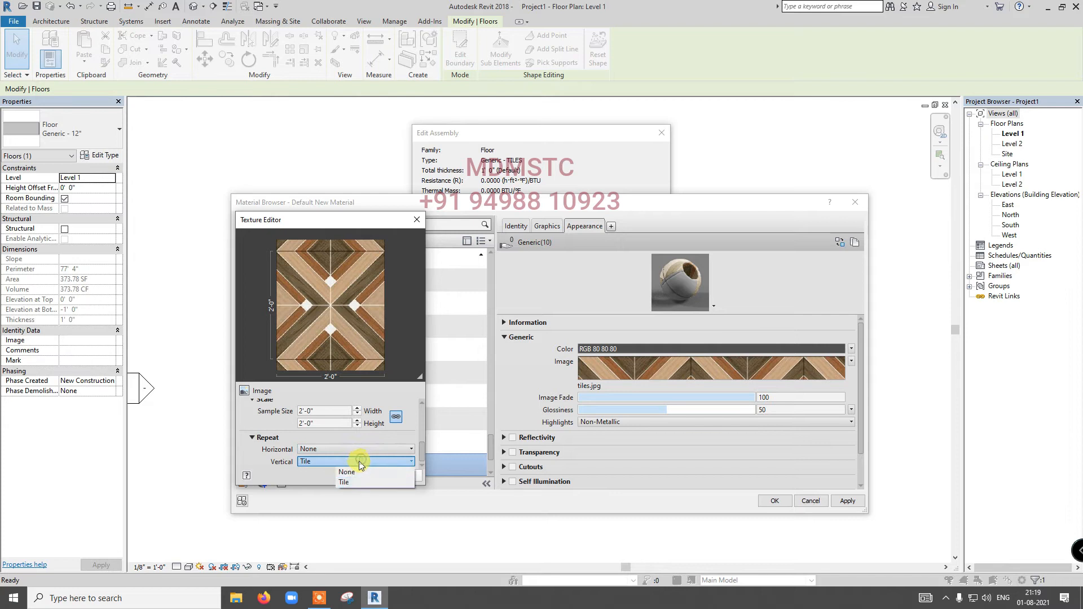
left_click(355, 473)
left_click(355, 464)
left_click(354, 484)
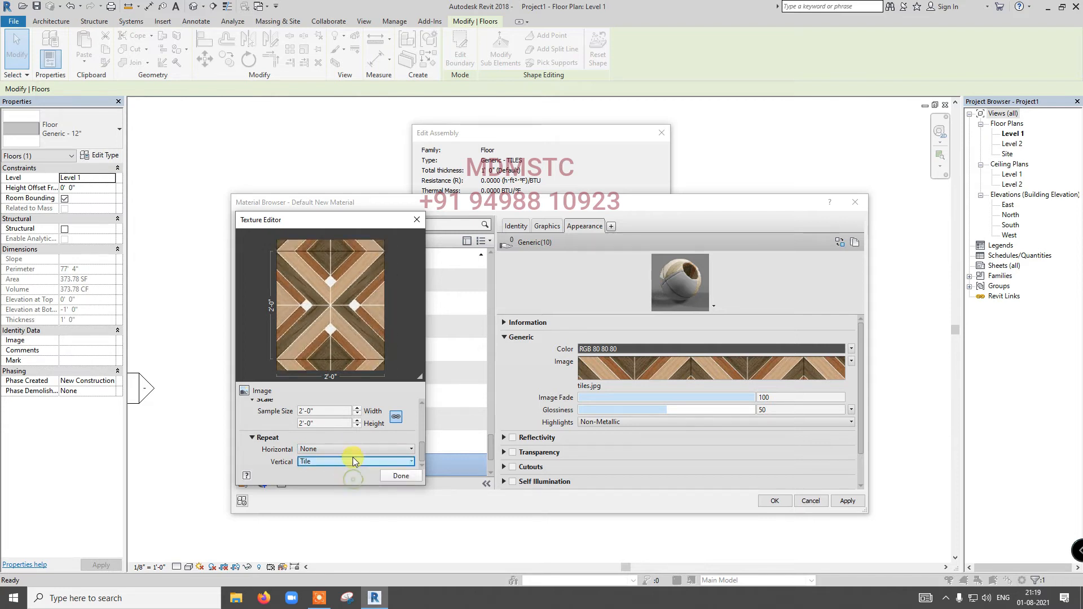
left_click(353, 449)
left_click(353, 473)
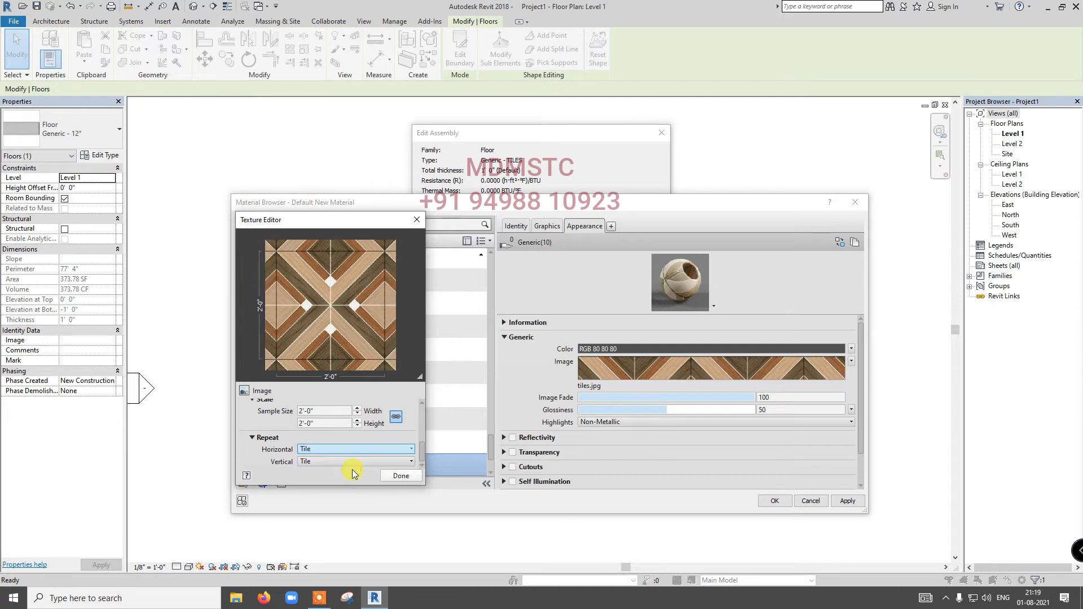
Accept the texture edits and apply the Tiles material to the Generic - TILES floor type's structure layer
left_click(401, 475)
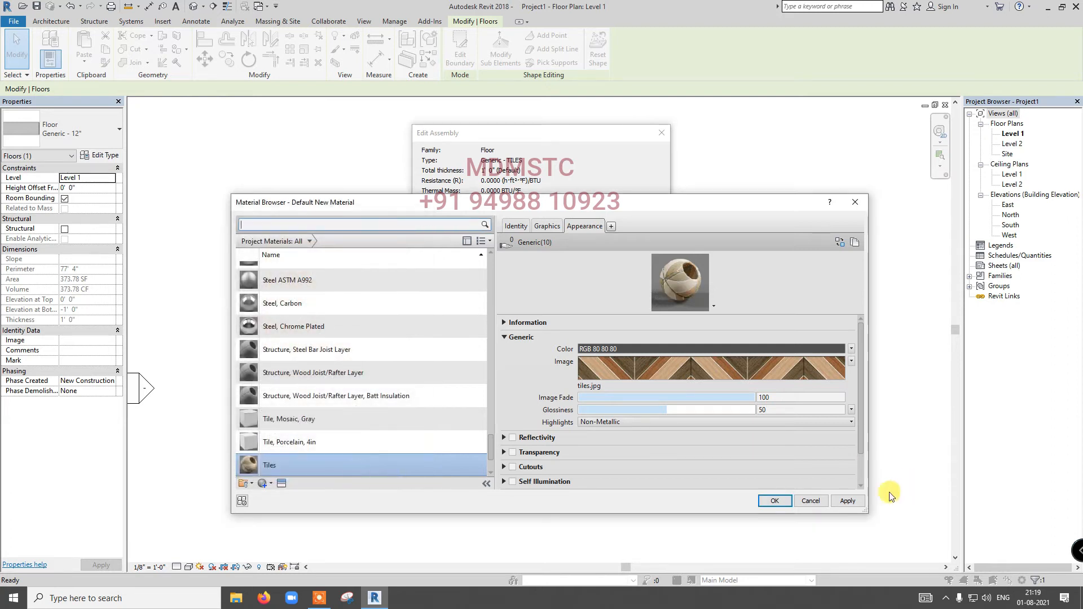
left_click(774, 501)
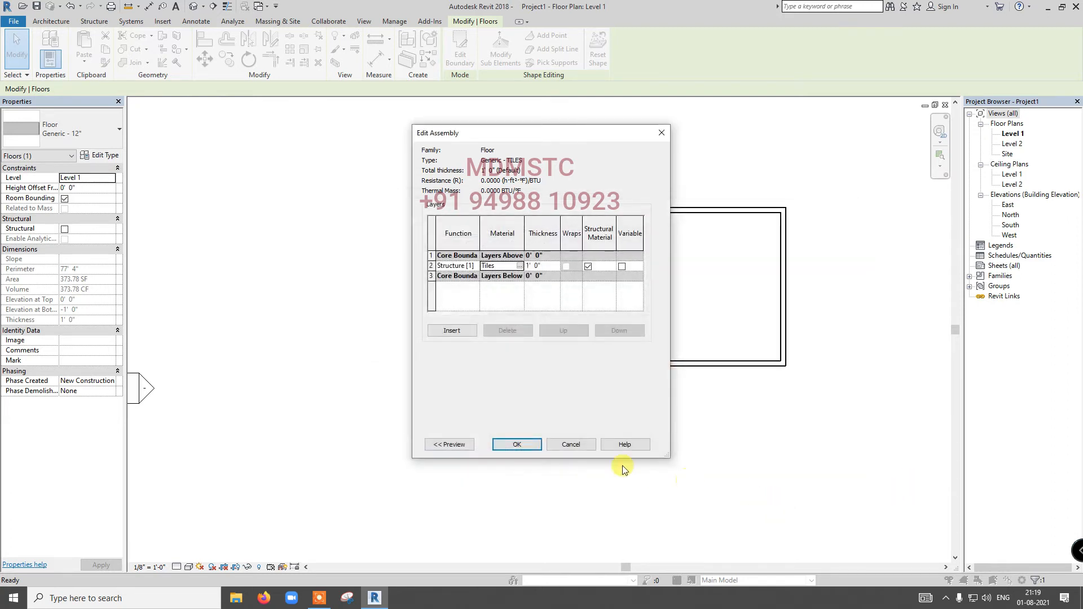
left_click(516, 444)
left_click(521, 441)
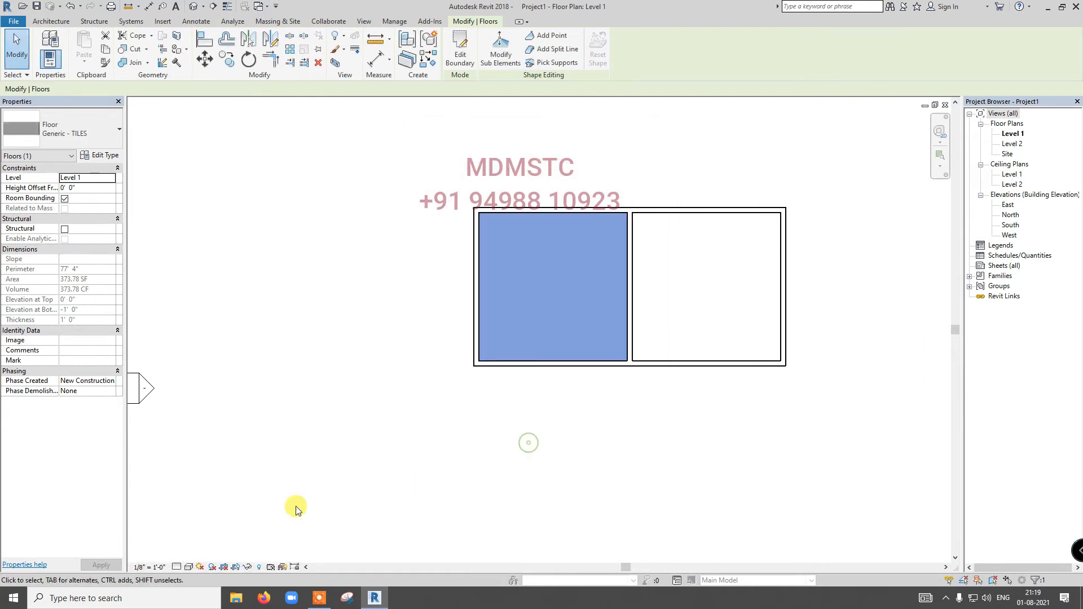
Set the Level 1 plan's visual style to Realistic and deselect the left room's floor
left_click(189, 567)
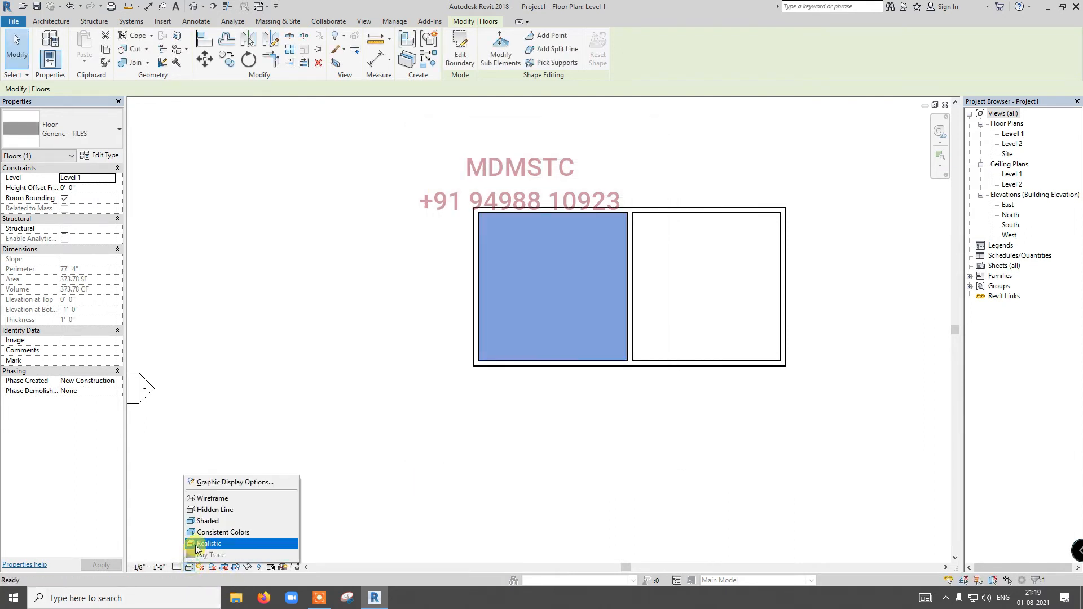
left_click(199, 544)
left_click(462, 482)
scroll(677, 247, "up", 5)
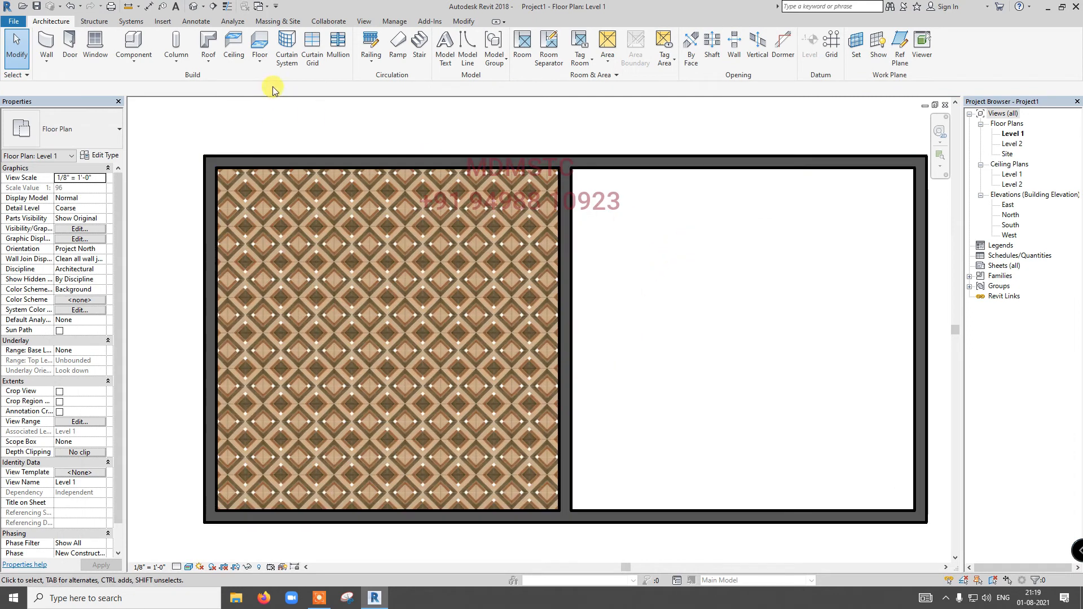
Start an architectural floor and pick the four walls around the right room as its boundary lines
left_click(260, 67)
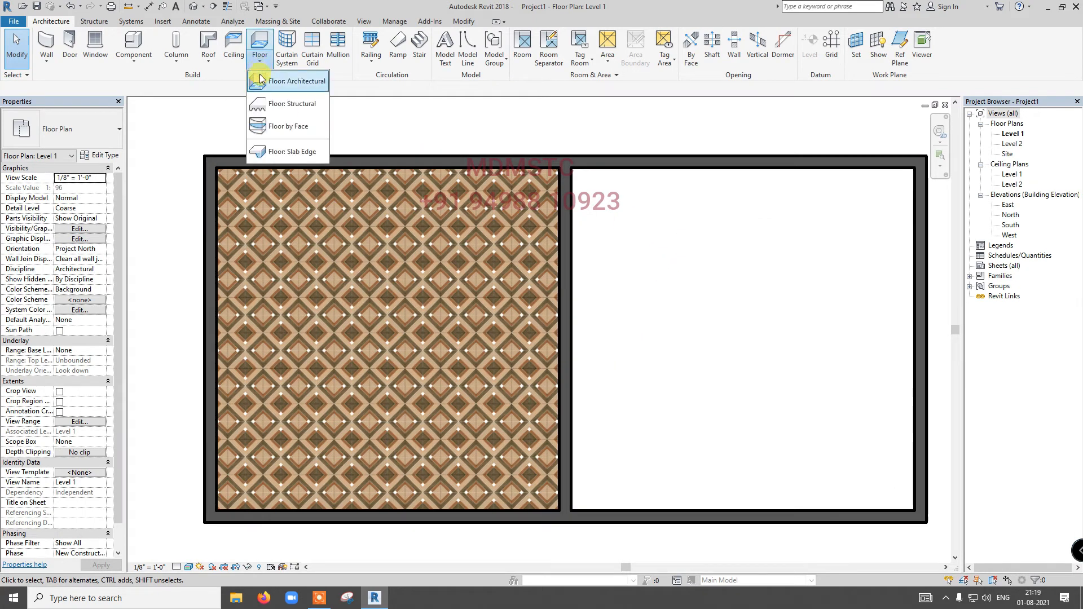
left_click(280, 81)
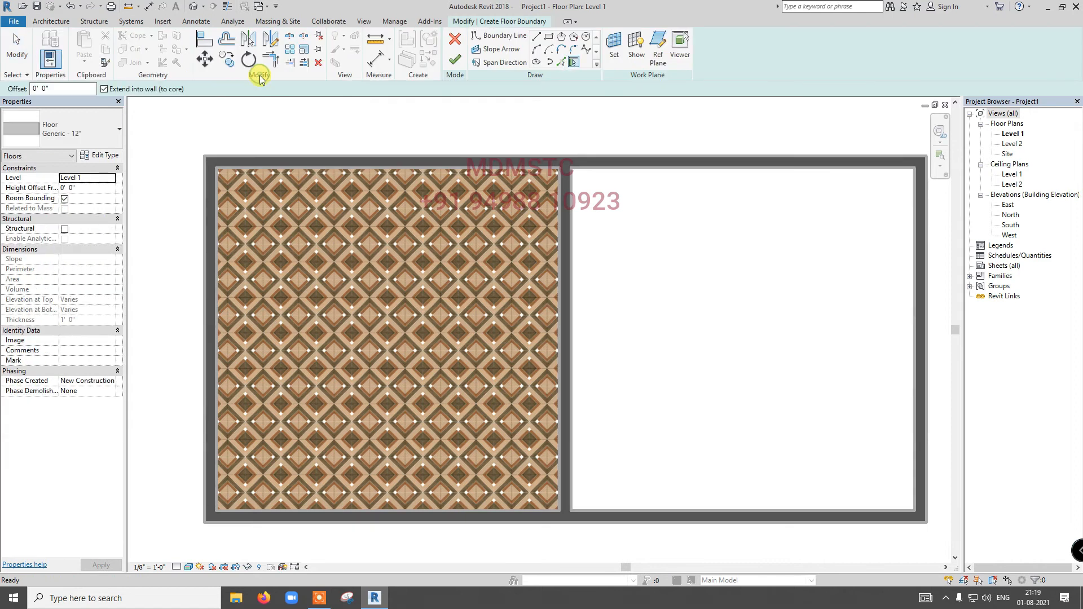
left_click(570, 255)
left_click(616, 170)
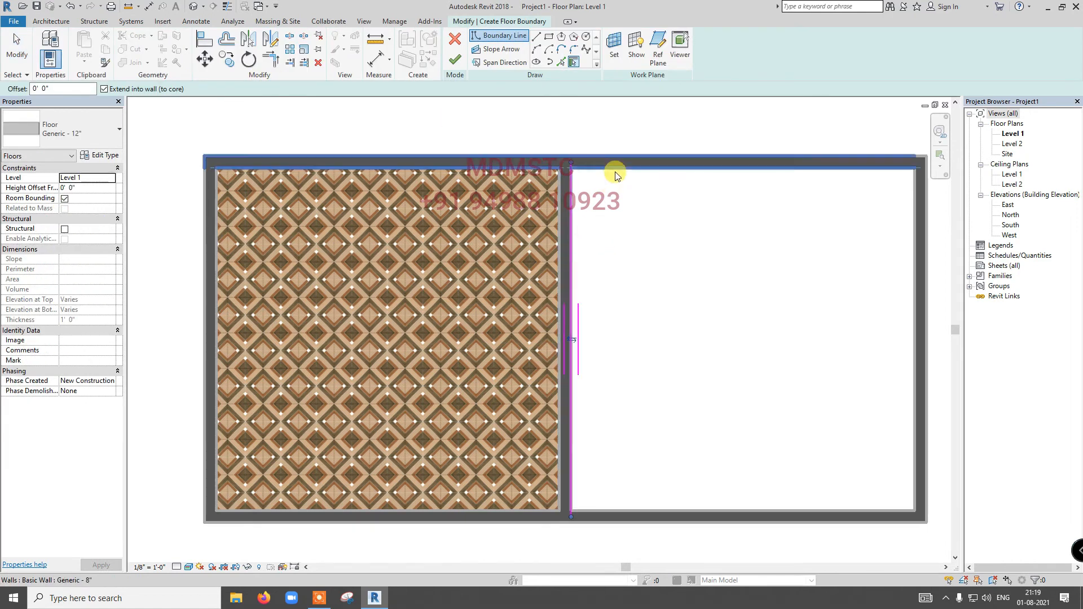
left_click(913, 389)
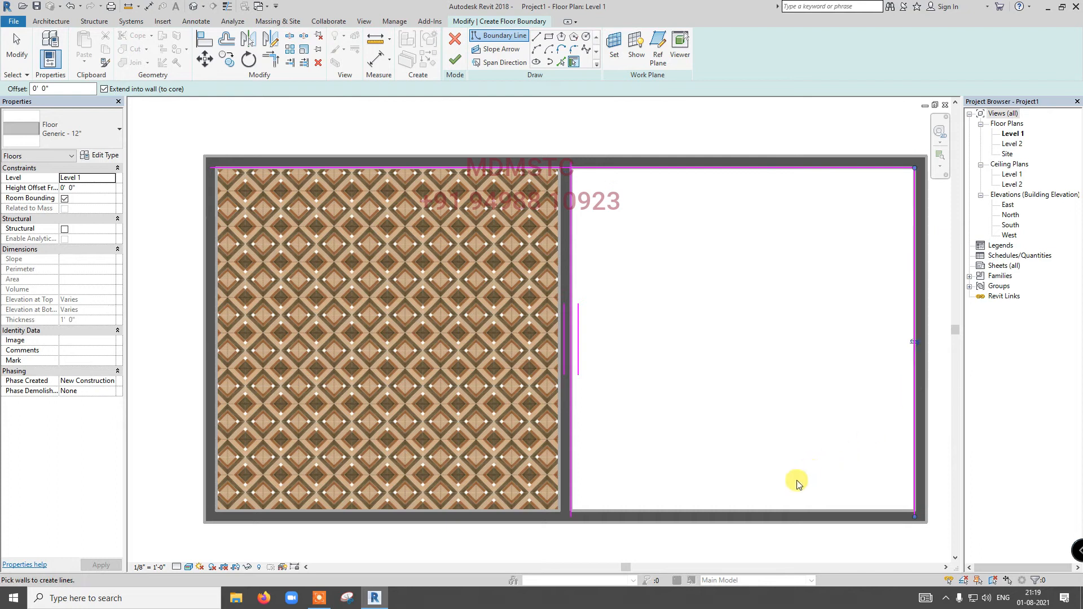
left_click(788, 506)
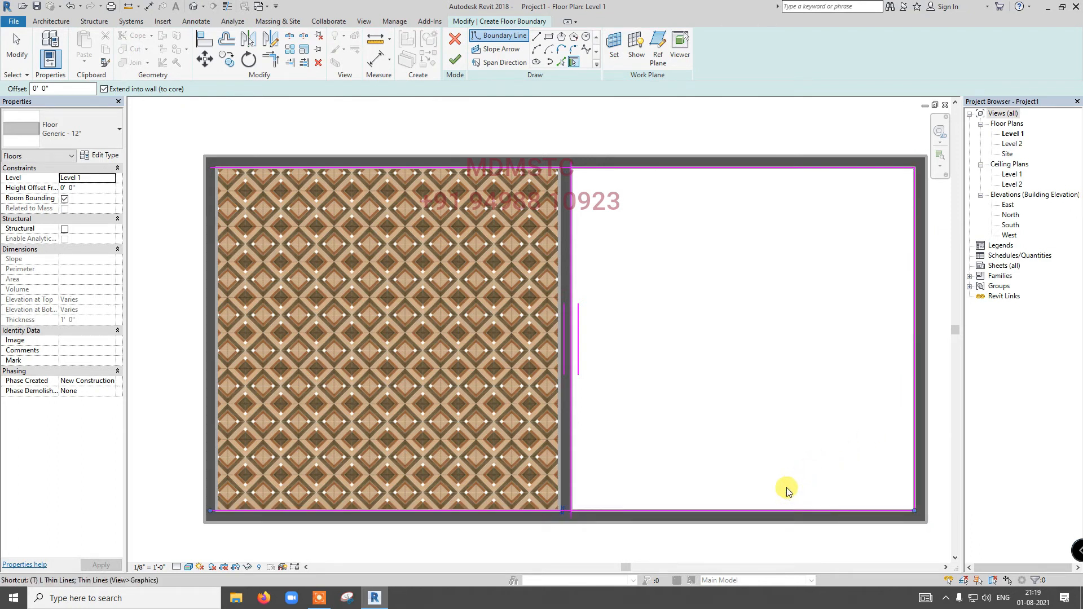
Trim the boundary lines around the right room into a closed rectangle and finish the floor sketch
key("Escape")
left_click(642, 508)
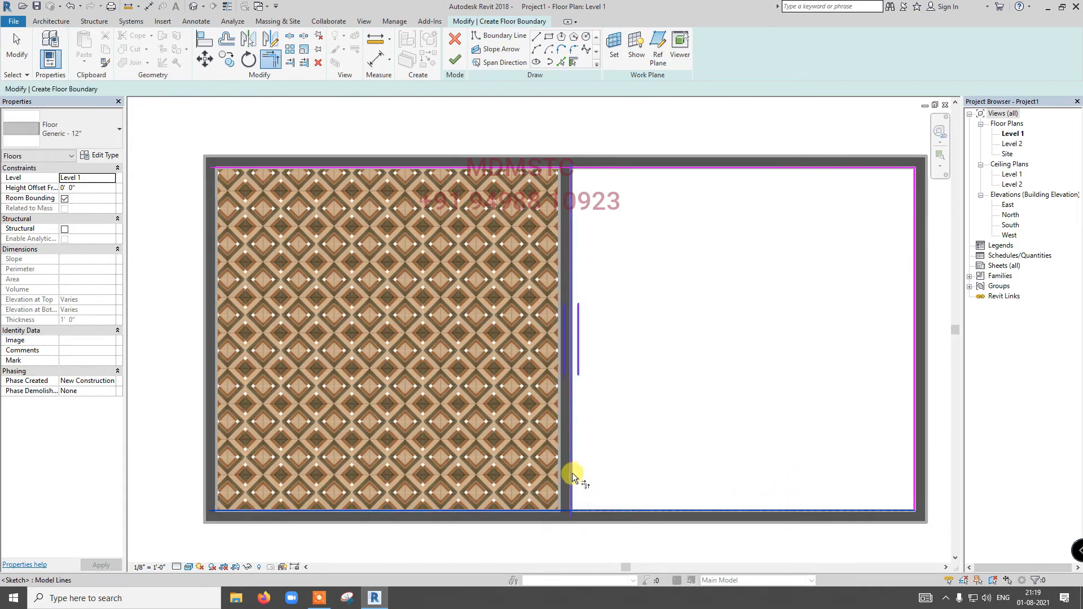
key("t")
key("r")
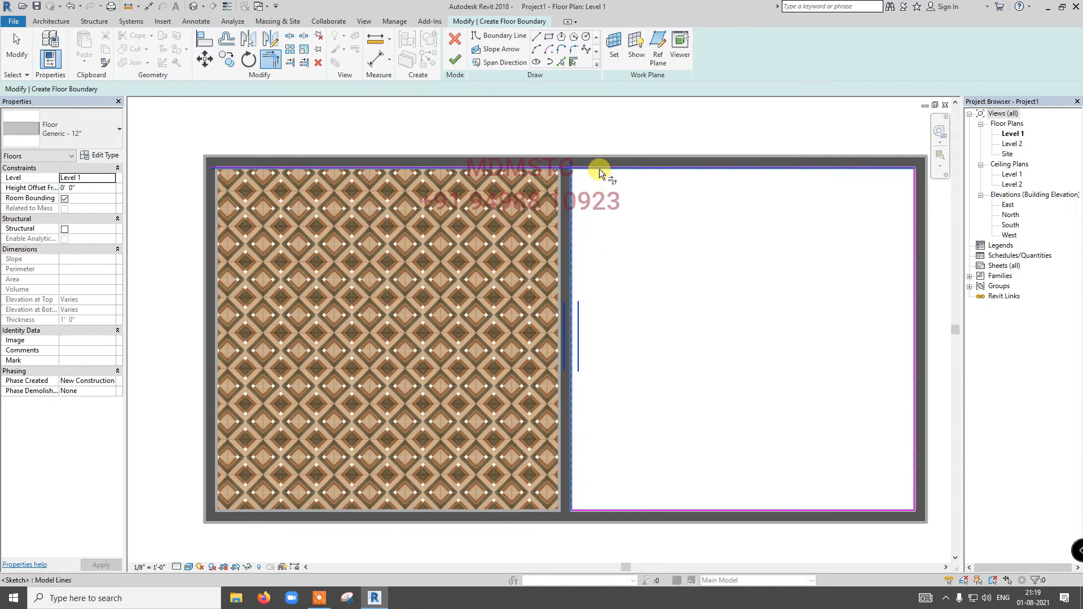
left_click(454, 59)
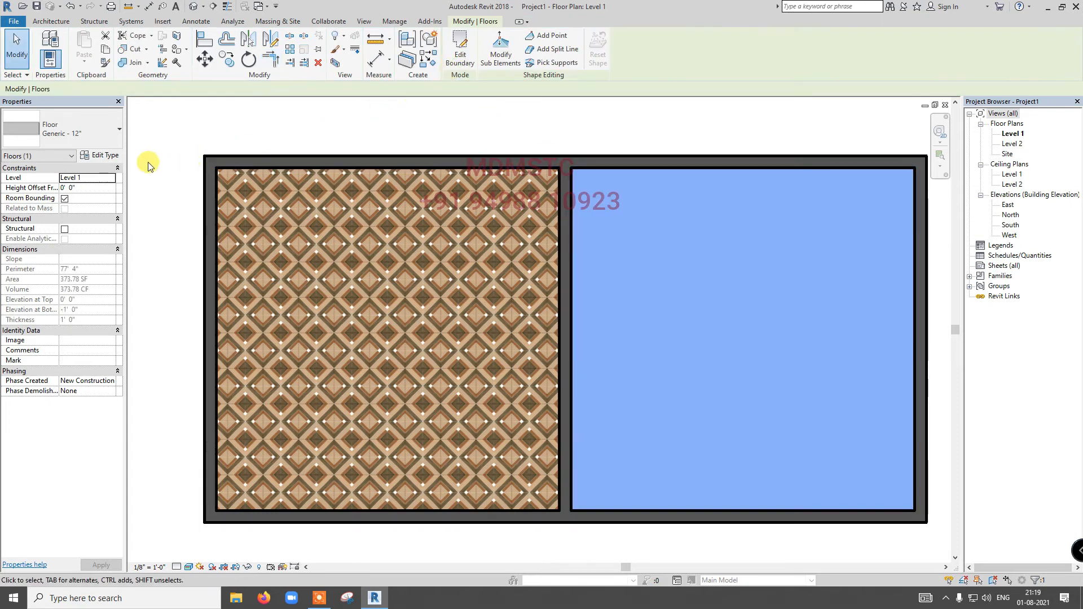
Duplicate the right room's floor type under the name Generic - Flower Tiles
left_click(98, 156)
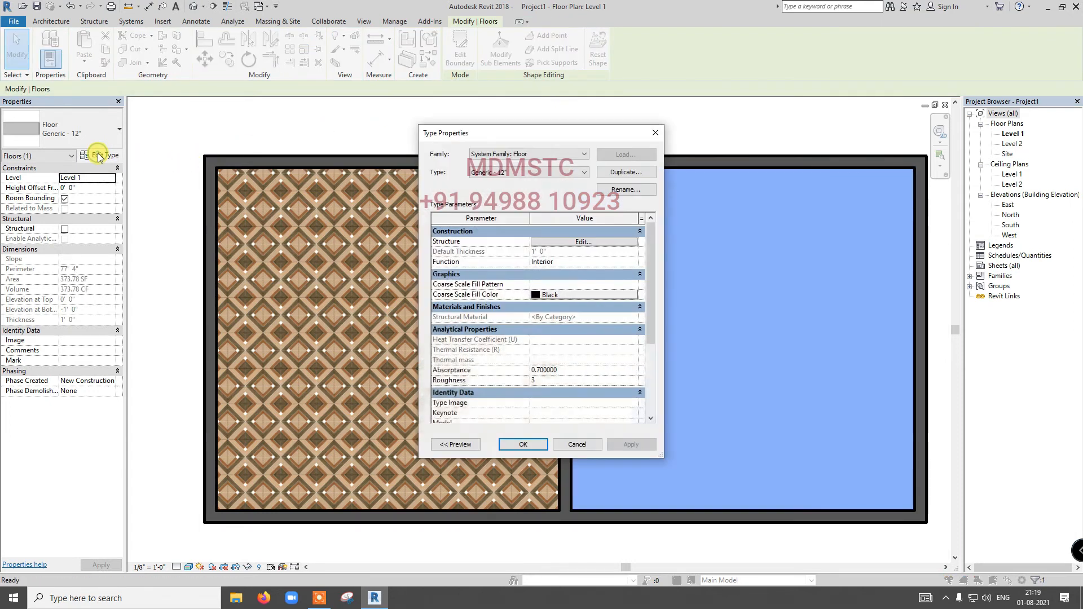
left_click(644, 172)
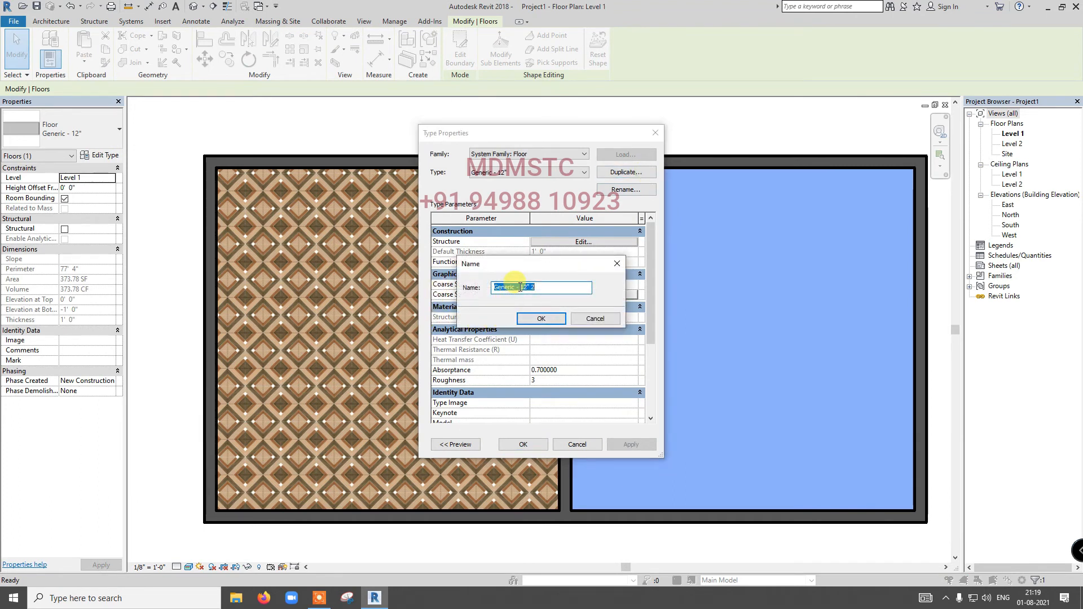
left_click_drag(520, 287, 584, 287)
type("Flower")
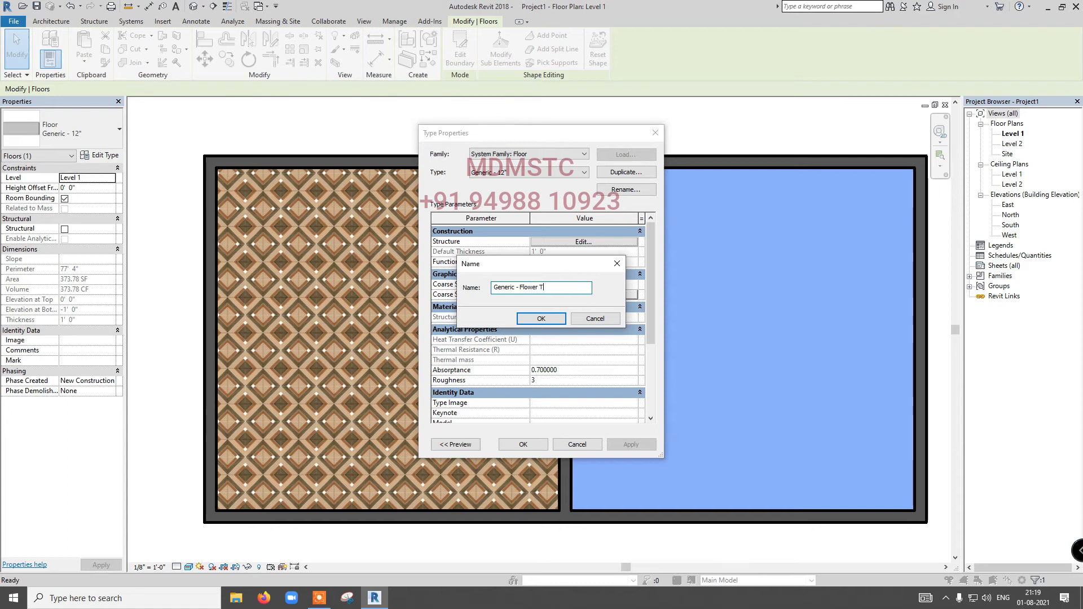
left_click(528, 320)
Create a new material named Flower Tiles for the structure layer of the Generic - Flower Tiles floor type
left_click(587, 242)
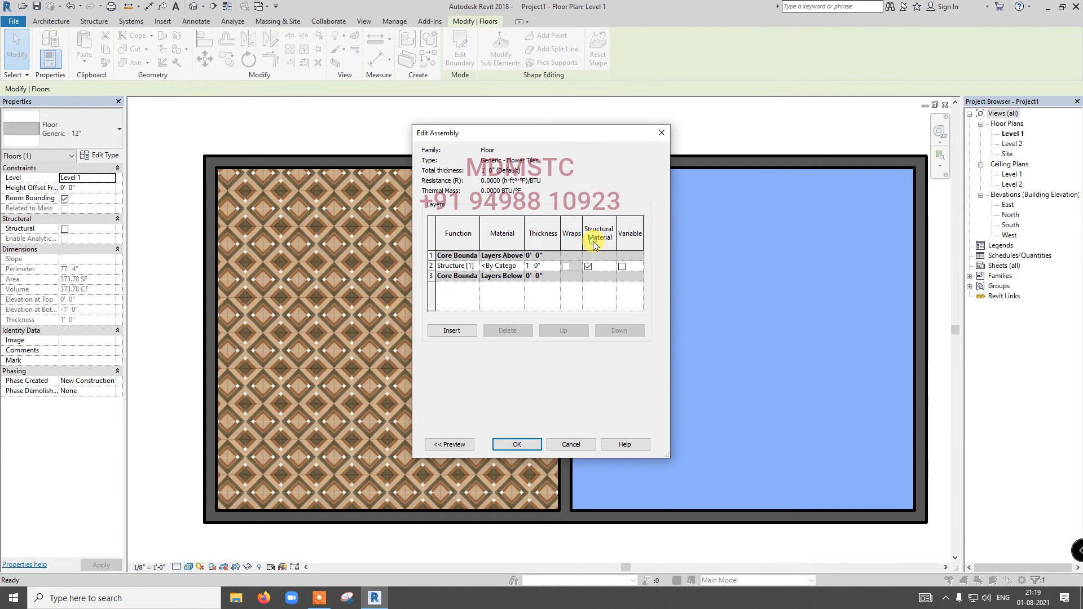
double_click(522, 265)
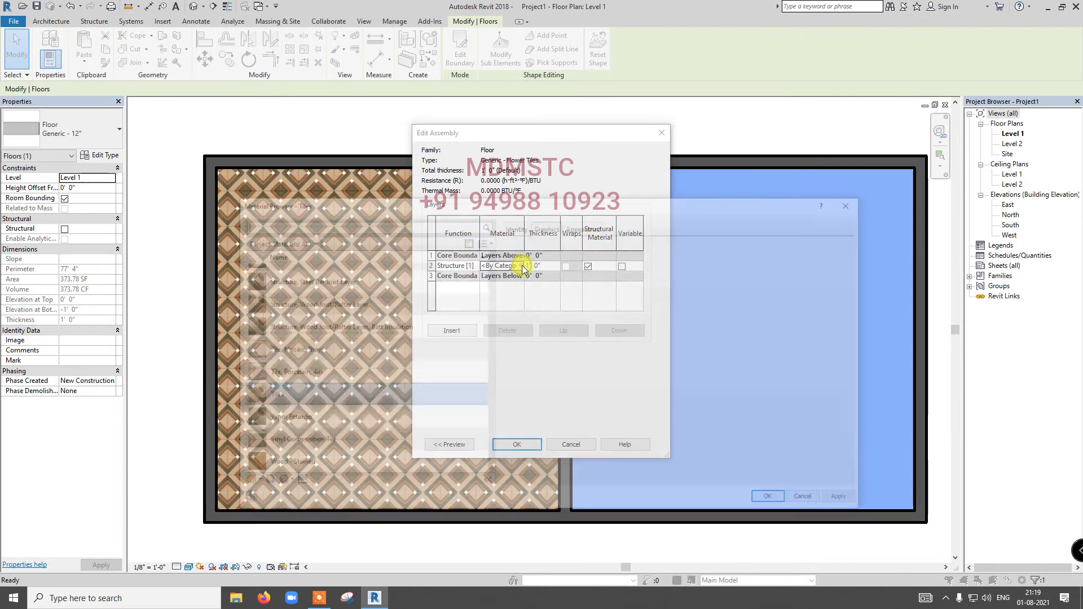
left_click(271, 485)
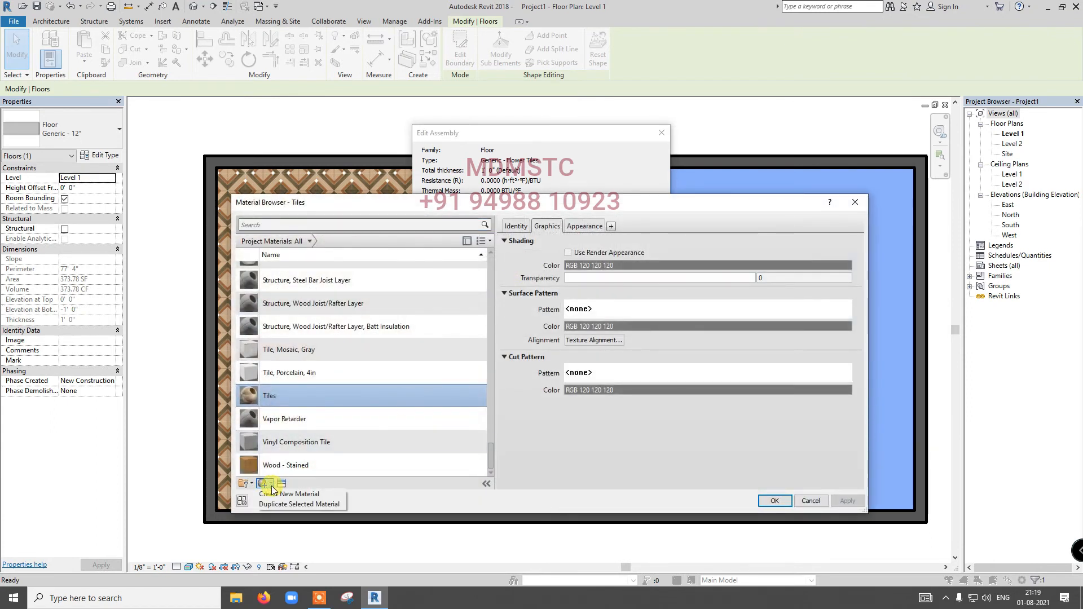
left_click(285, 494)
right_click(309, 350)
left_click(337, 382)
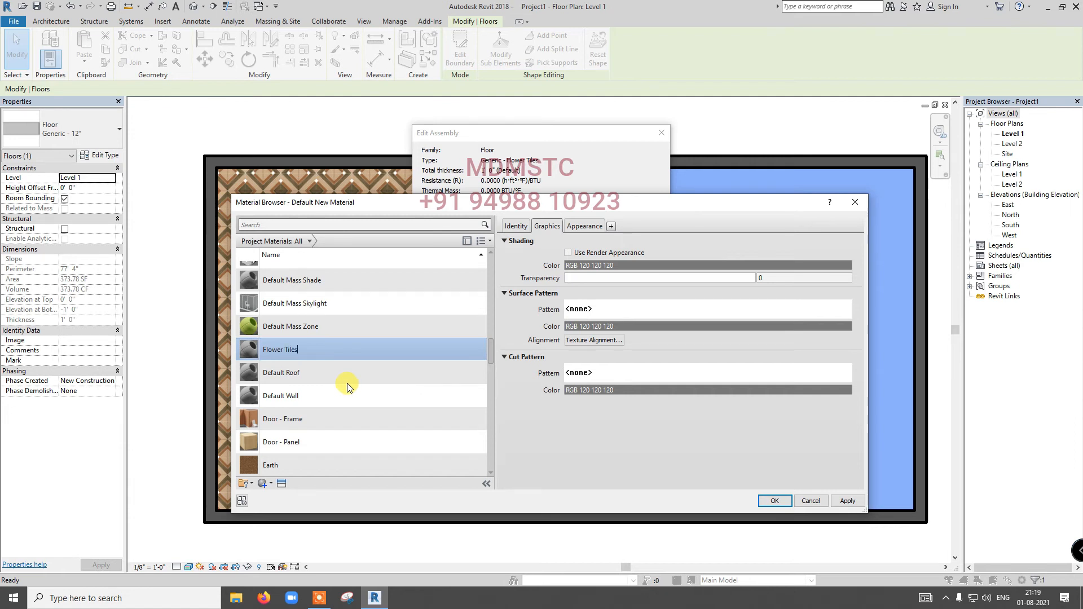
Assign the image flowers-tiles-500x500.jpg from the Desktop to the Flower Tiles material's appearance
left_click(584, 226)
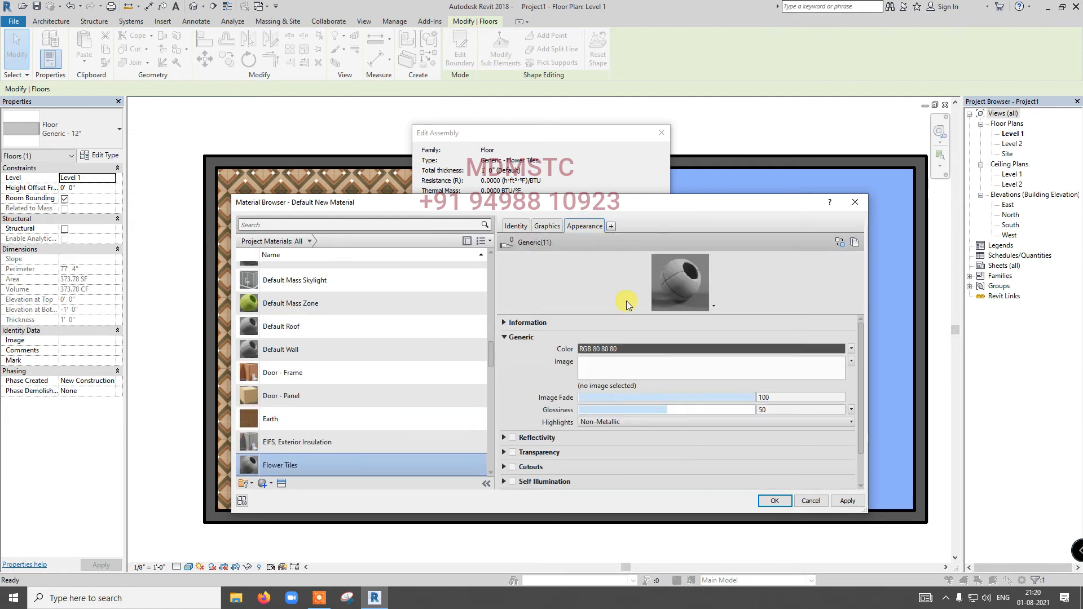
left_click(637, 363)
left_click(480, 263)
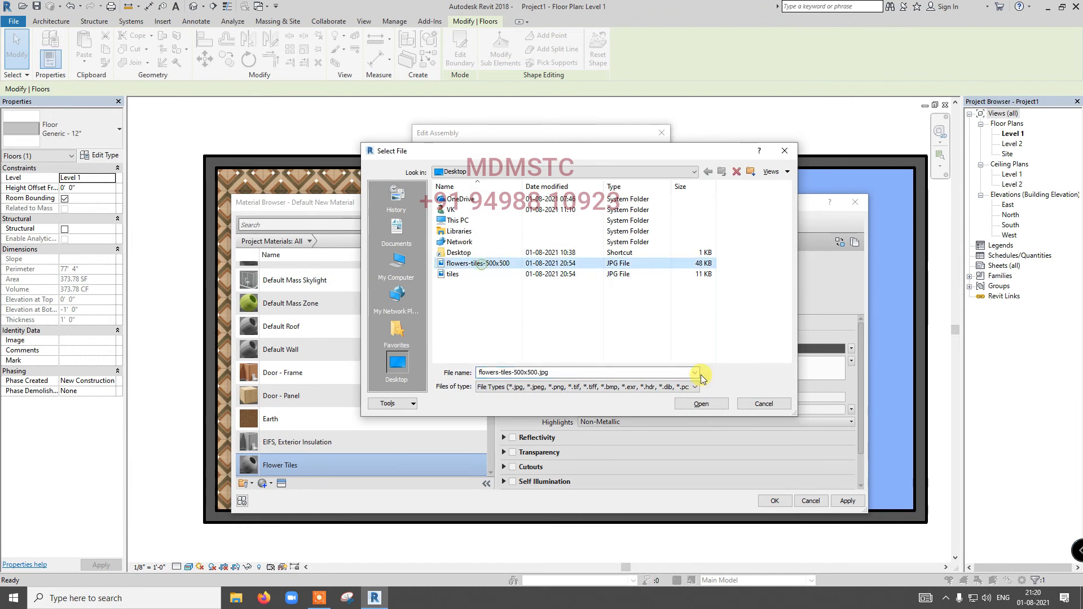
left_click(716, 407)
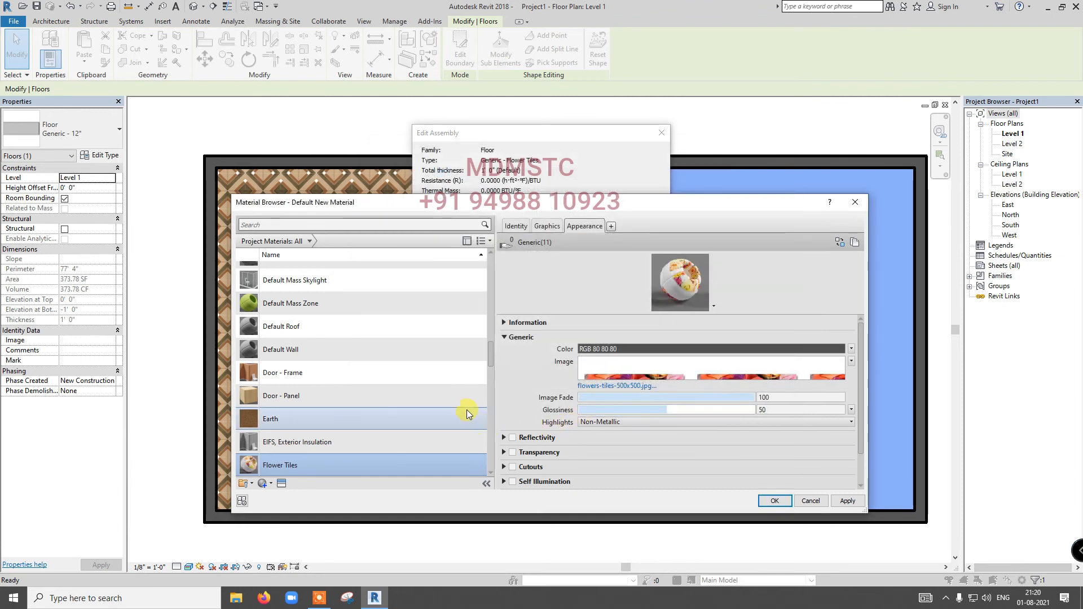
Set the flower image texture's sample size to 2'-0" wide by 2'-0" high and recheck the texture settings
left_click(626, 373)
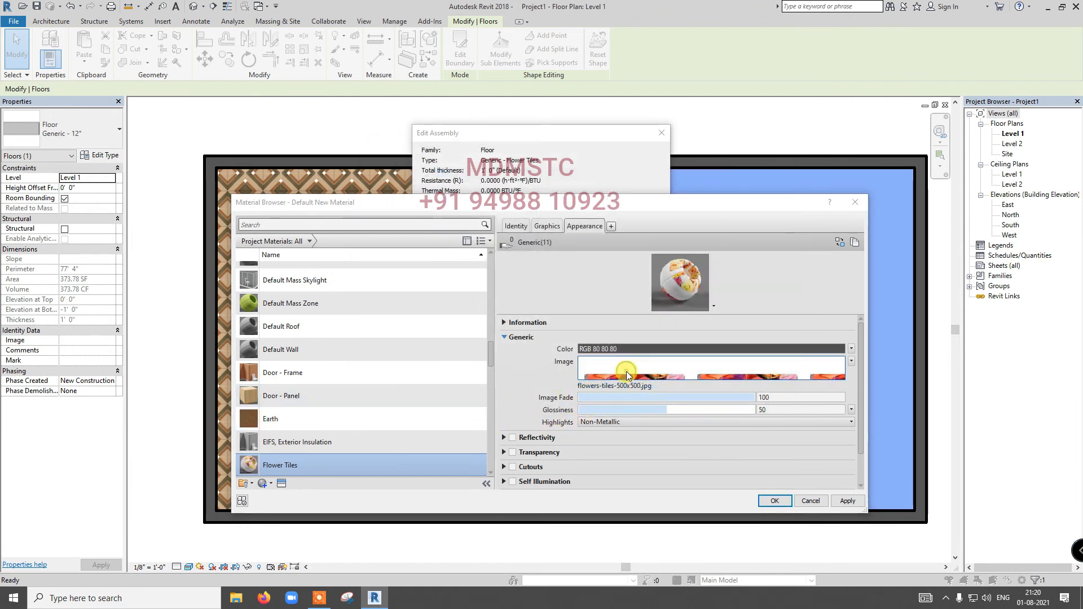
left_click_drag(422, 418, 422, 454)
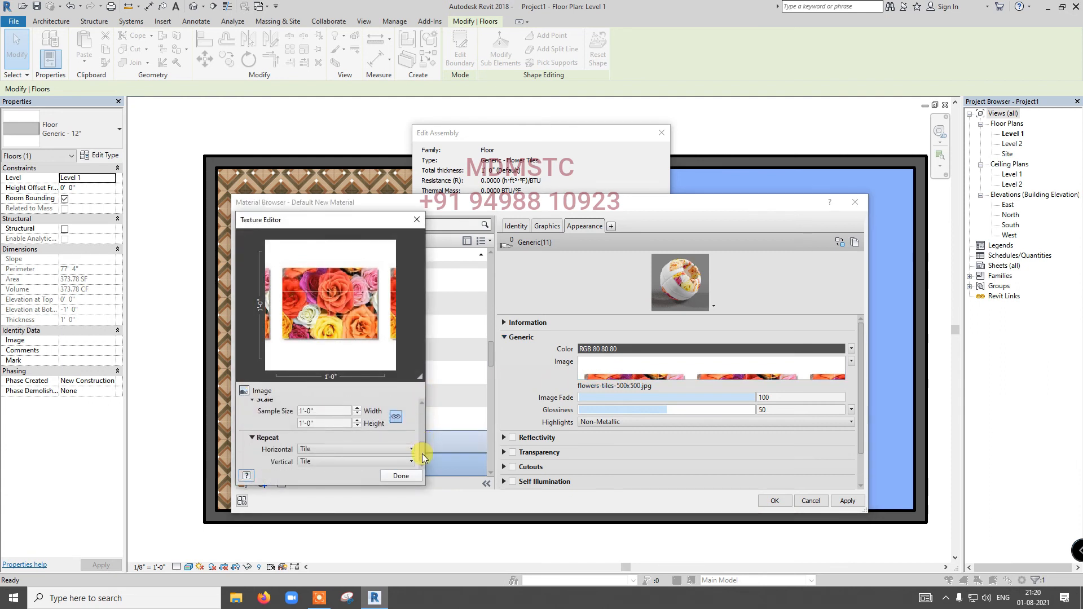
left_click(325, 412)
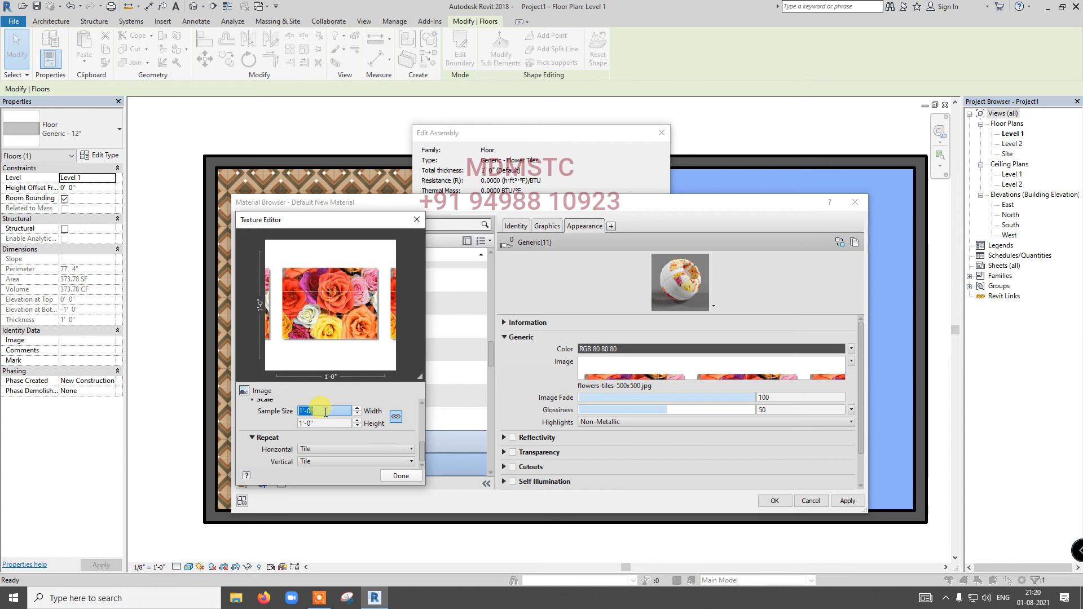
type("2")
key("Tab")
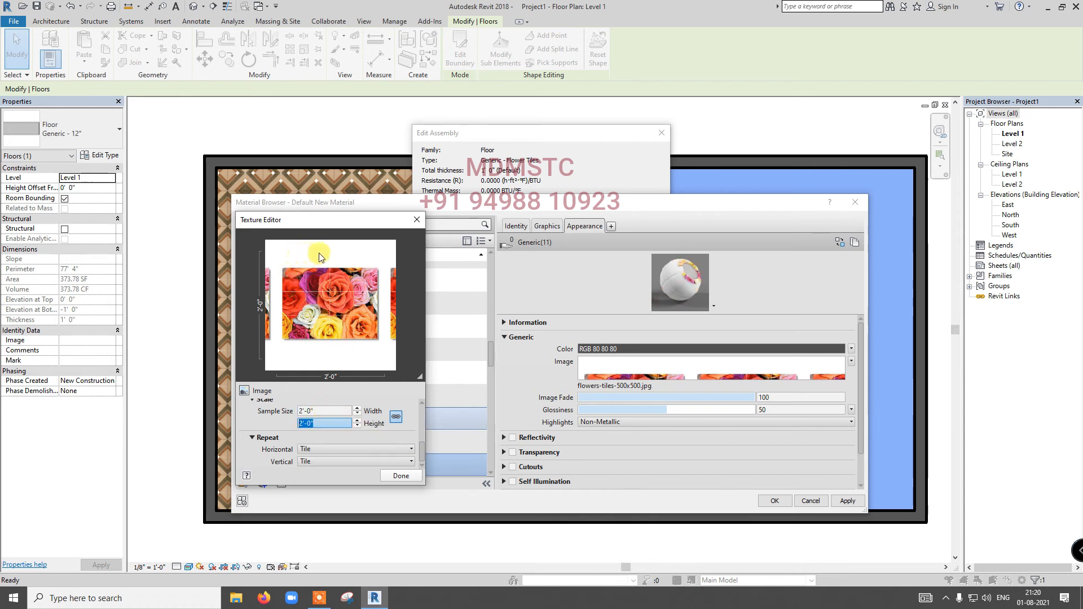
left_click(393, 475)
left_click_drag(862, 388, 861, 390)
left_click(850, 361)
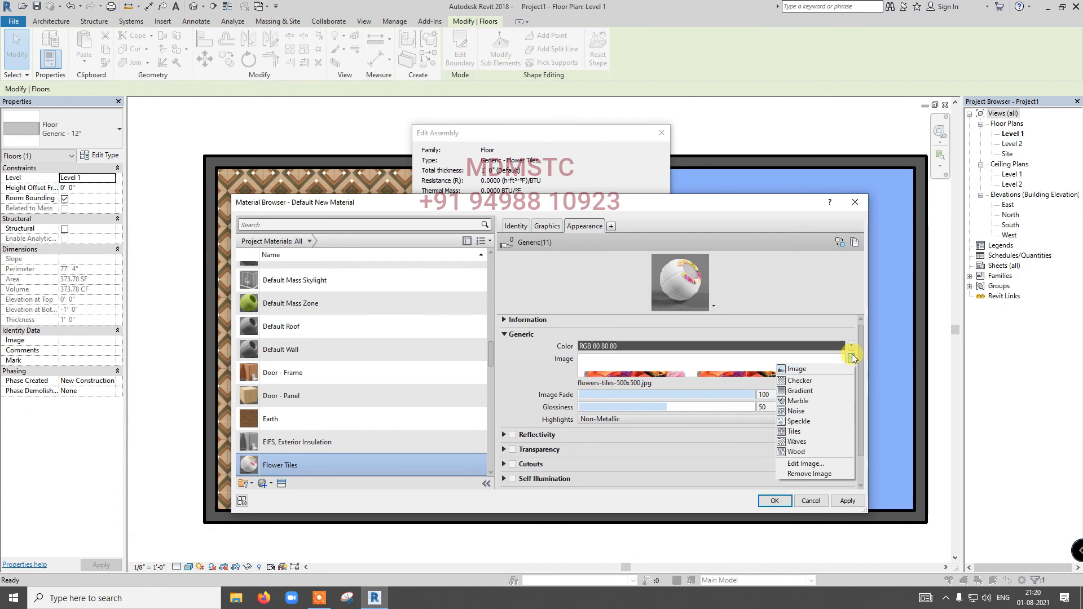
left_click(814, 359)
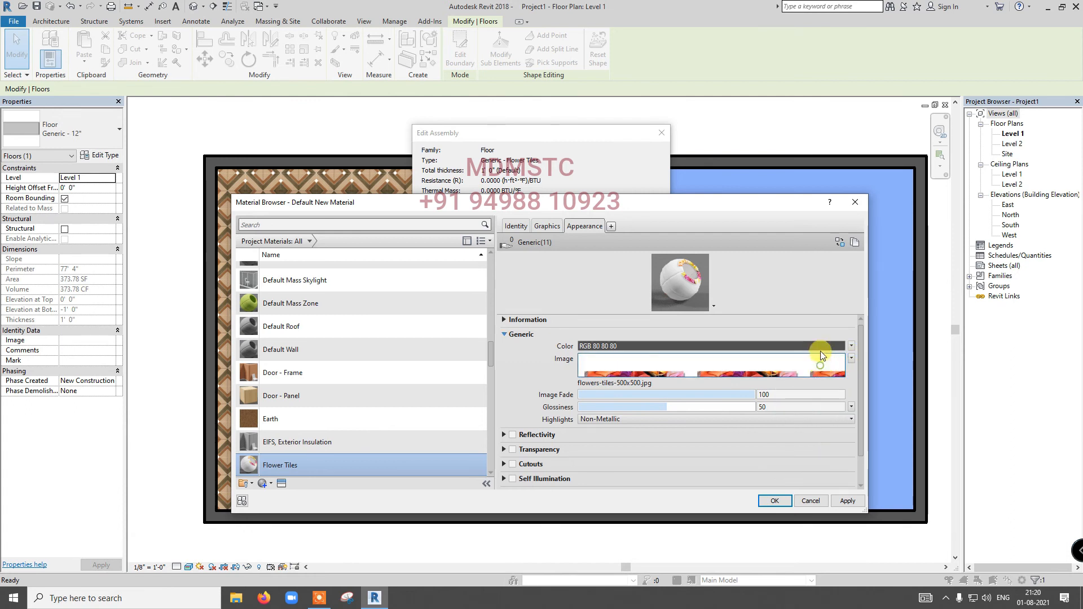
left_click(821, 355)
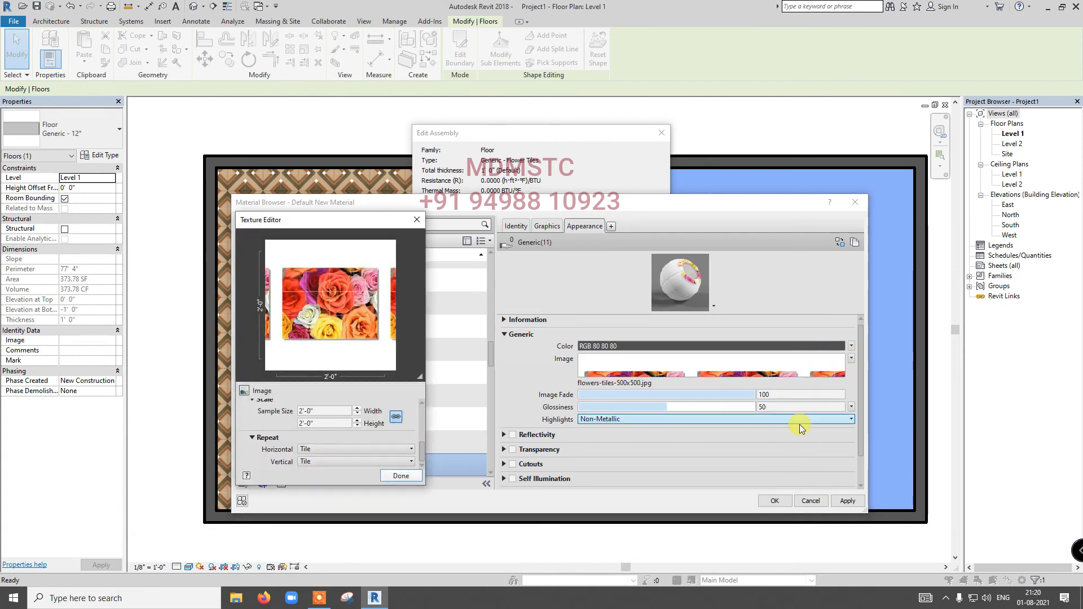
left_click(400, 477)
Apply the Flower Tiles material to the floor type's structure layer, accept the type changes and deselect the floor
left_click(847, 501)
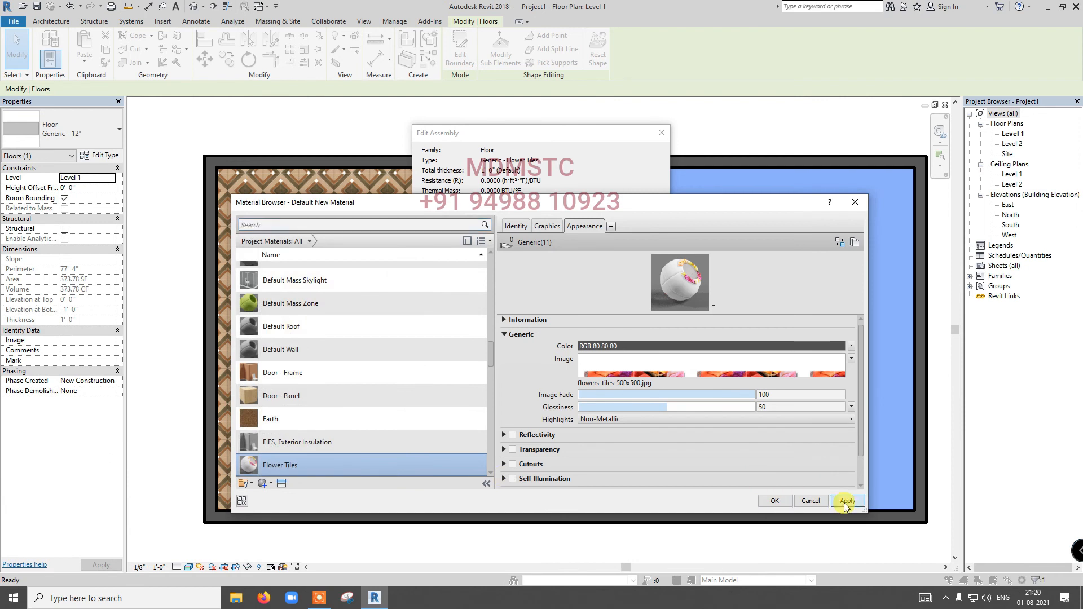
left_click(775, 501)
left_click(512, 445)
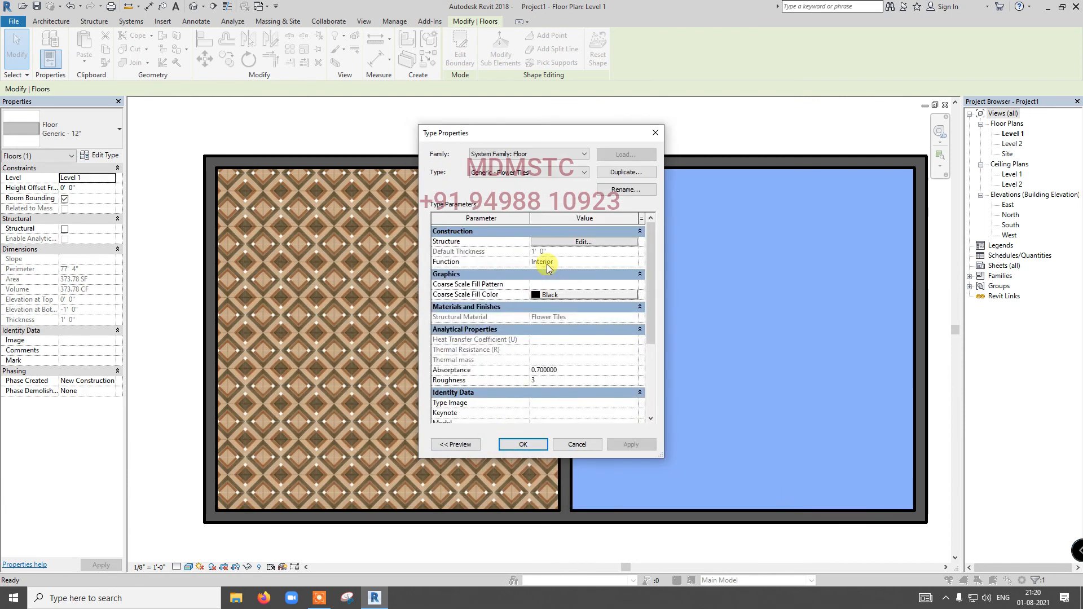
left_click(523, 444)
left_click(544, 149)
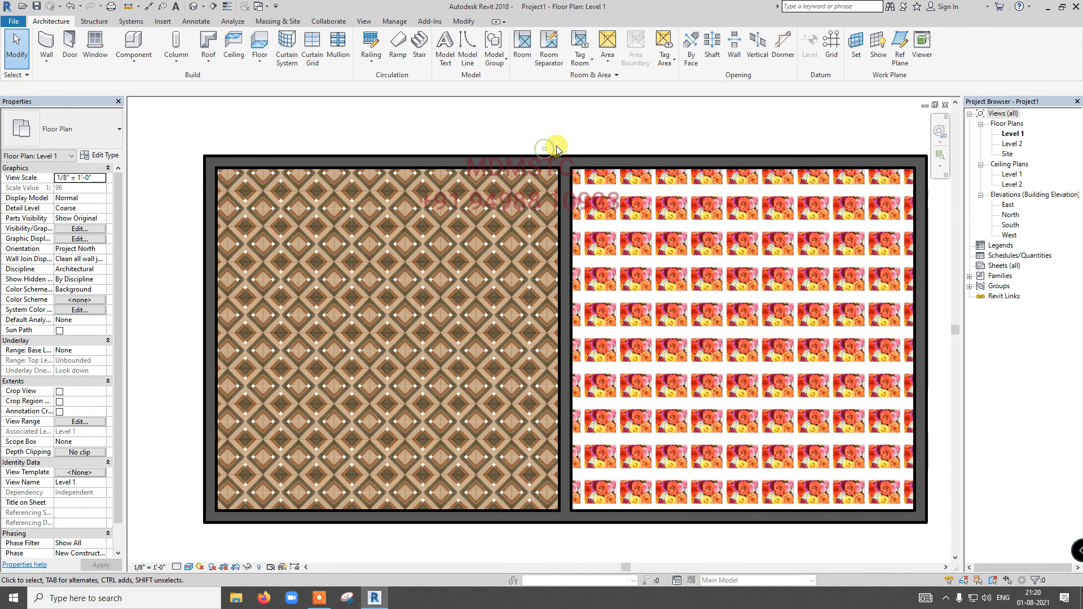
Show the default 3D view in Realistic visual style, oriented from the top over both tiled floors
left_click(194, 6)
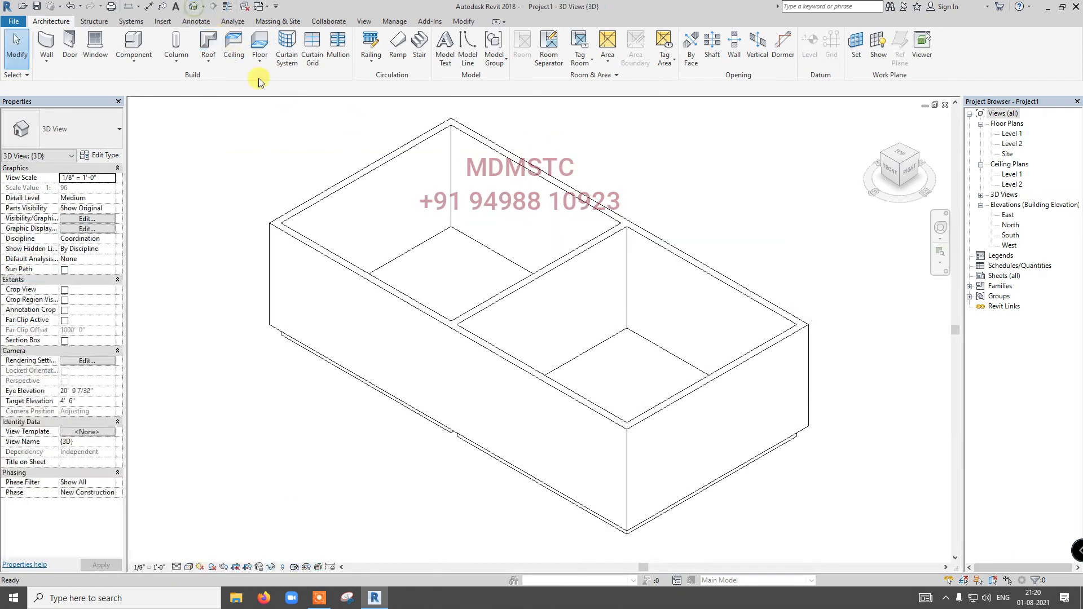
left_click(189, 567)
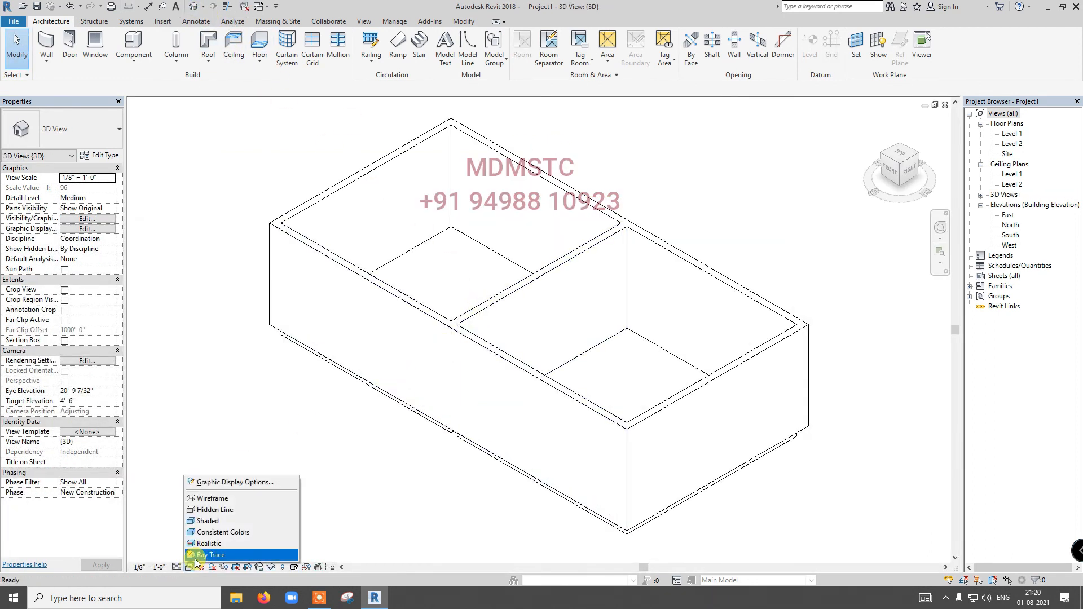
left_click(201, 545)
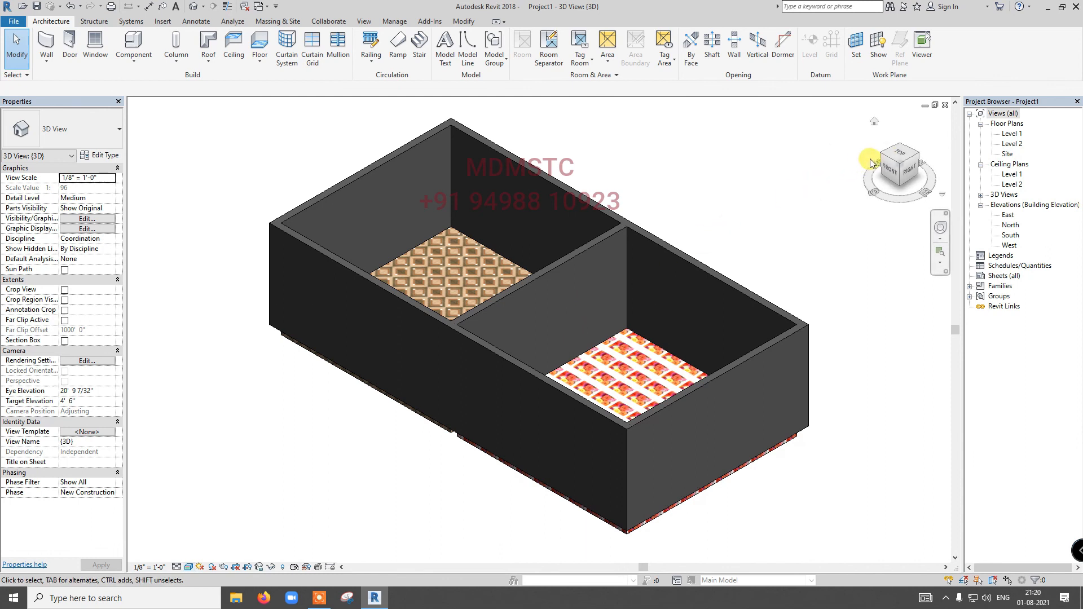
left_click(898, 155)
scroll(584, 316, "up", 4)
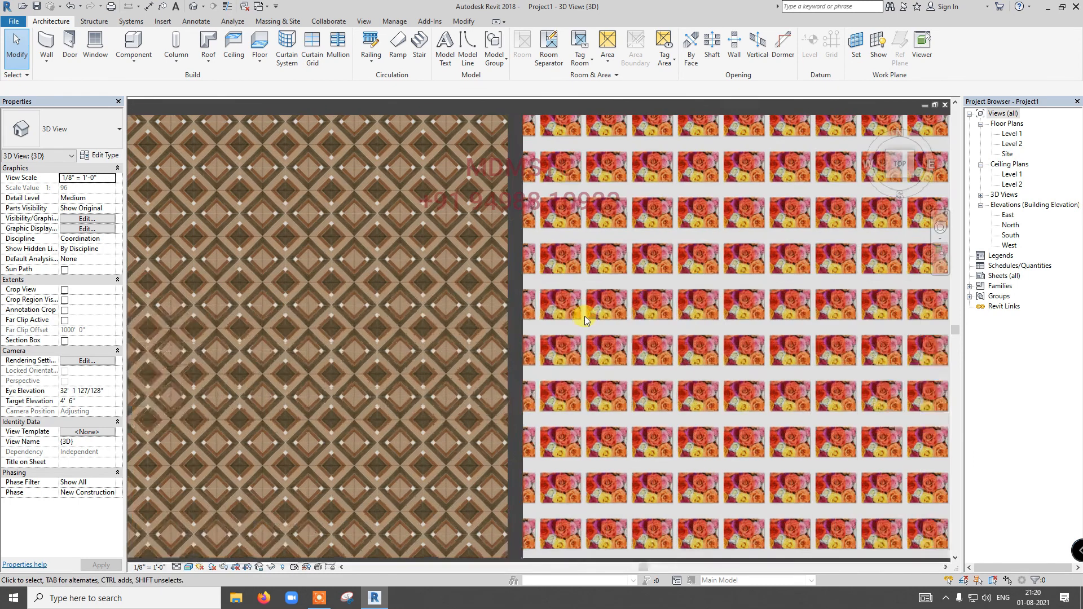
scroll(584, 315, "down", 5)
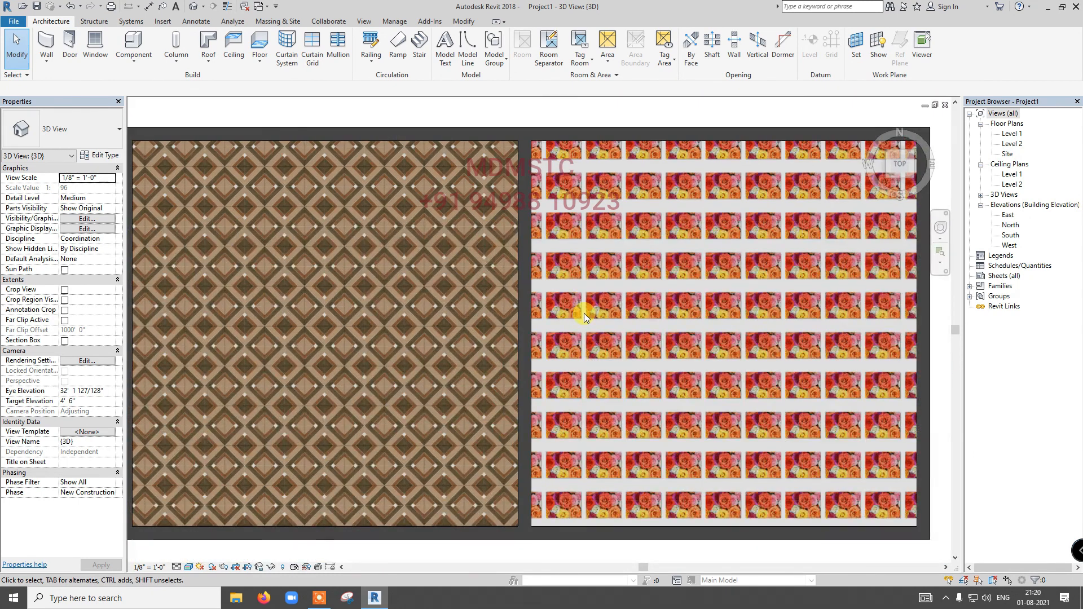